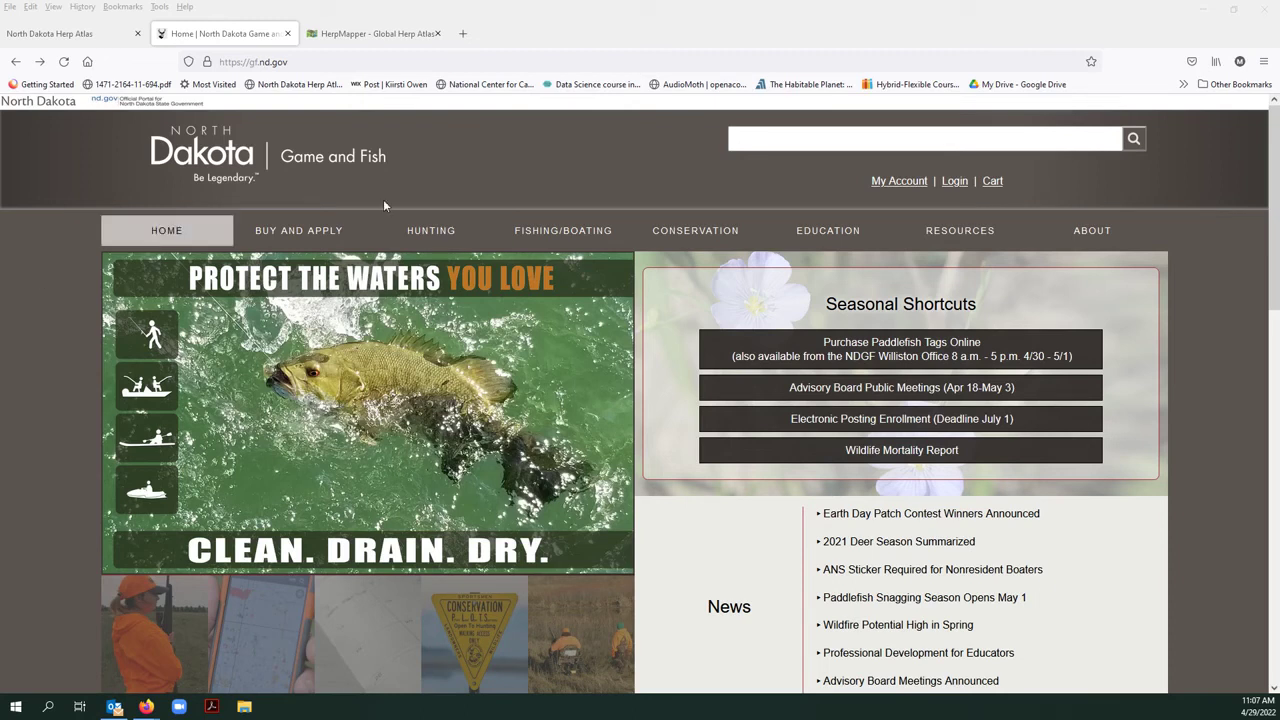
Open the Species ID page under Conservation and view all species in the Reptiles and Amphibians category
mouse_move(699, 235)
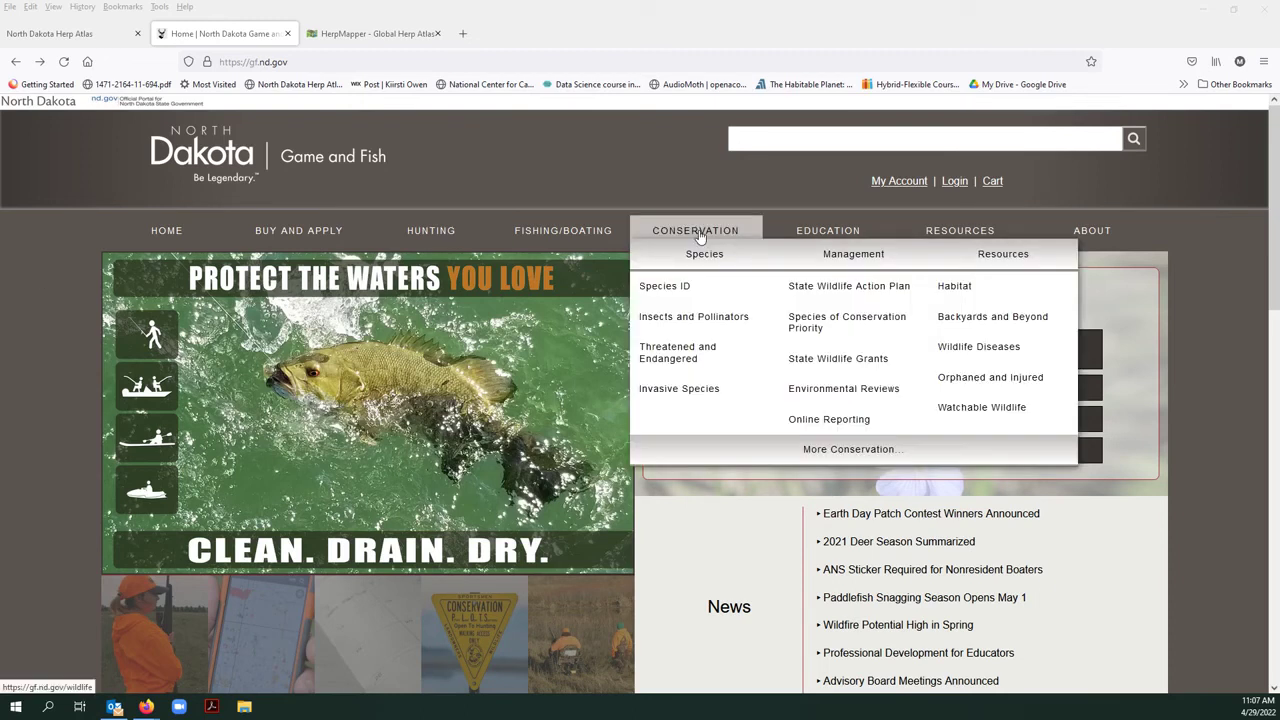
left_click(669, 296)
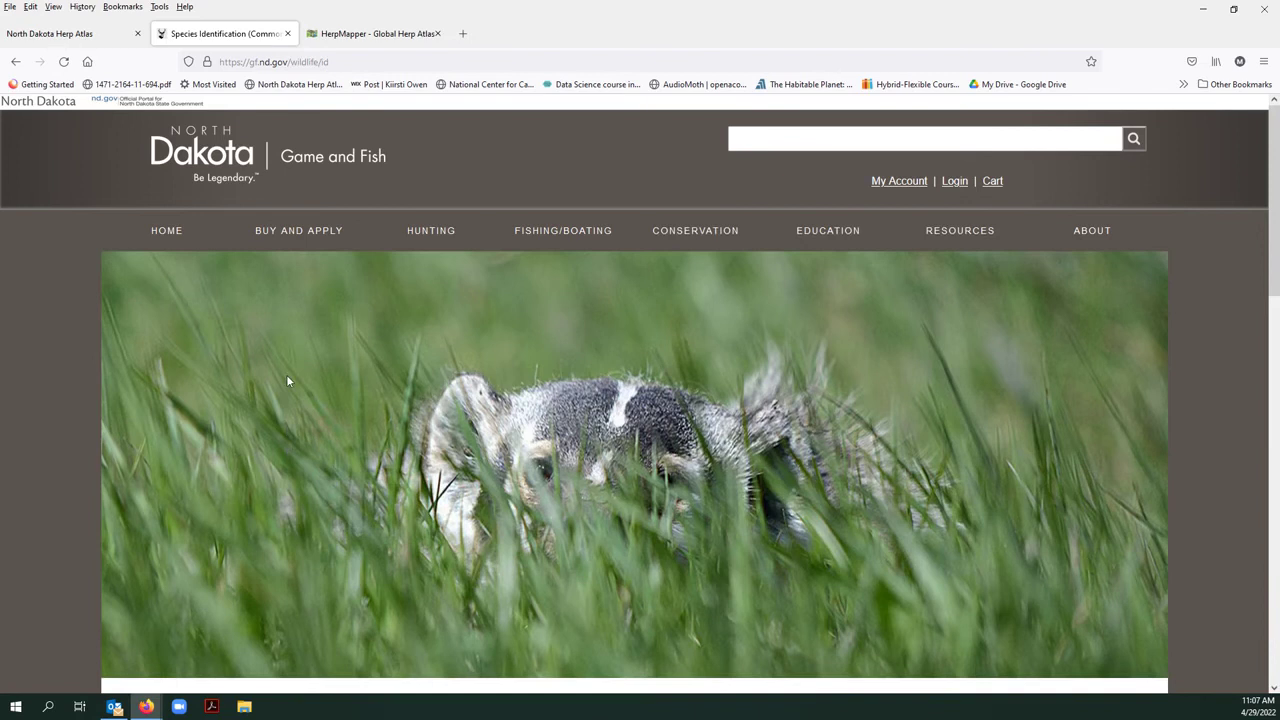
scroll(287, 380, "down", 3)
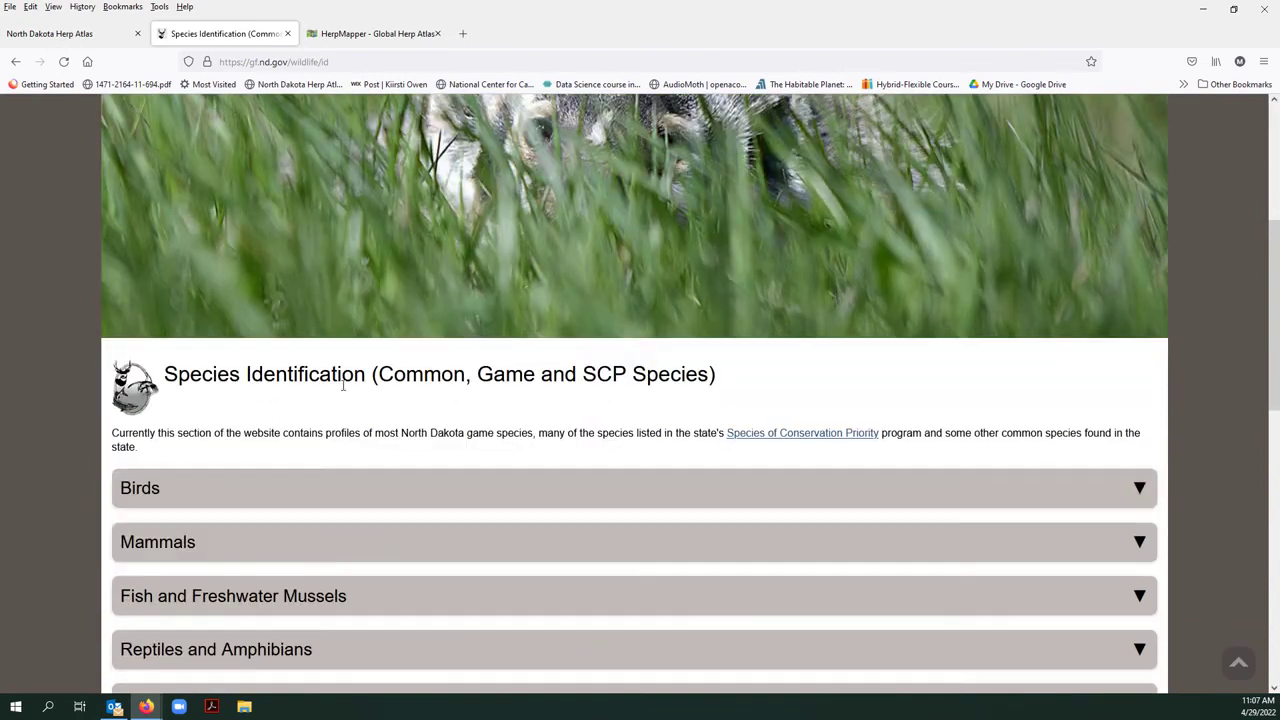
scroll(82, 397, "down", 2)
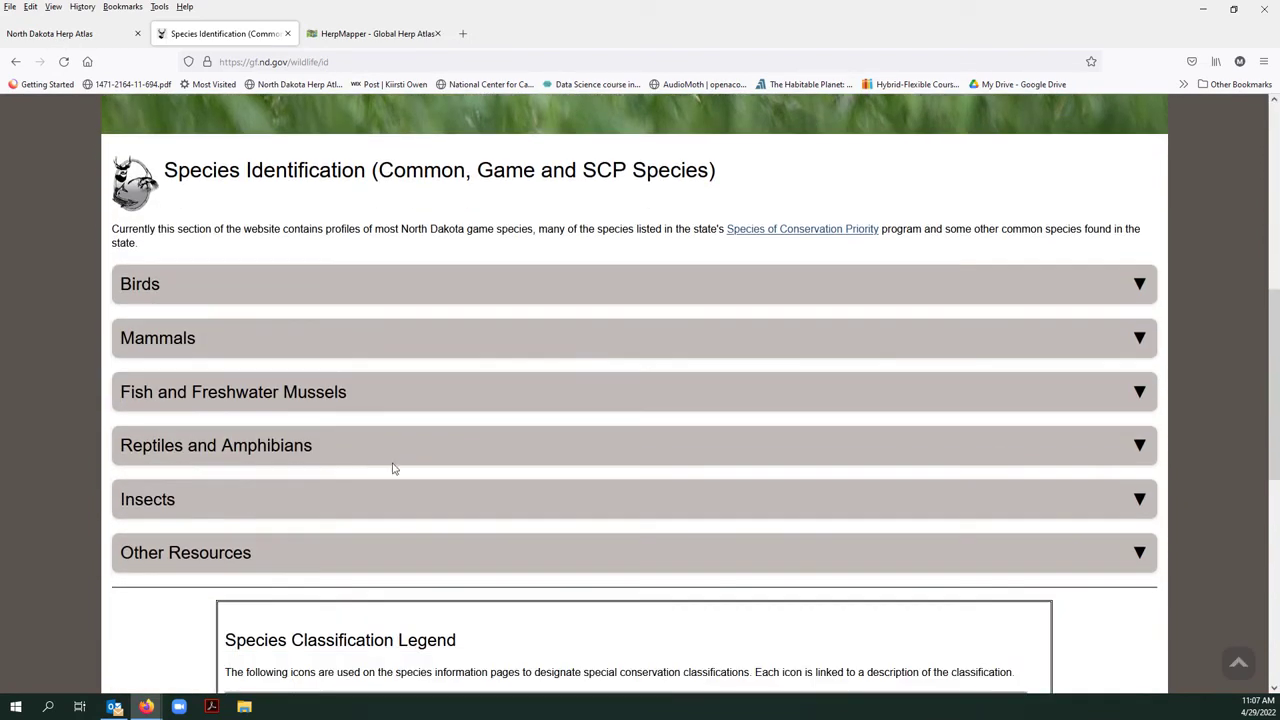
left_click(306, 455)
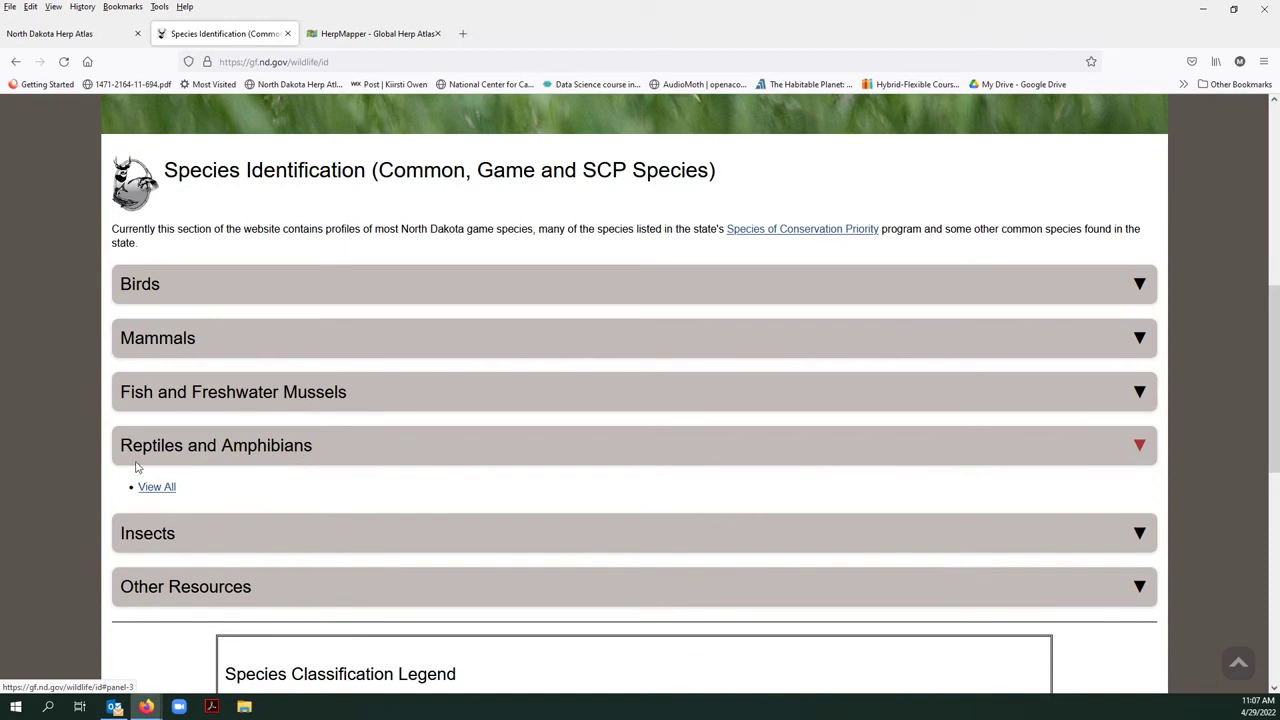
left_click(159, 488)
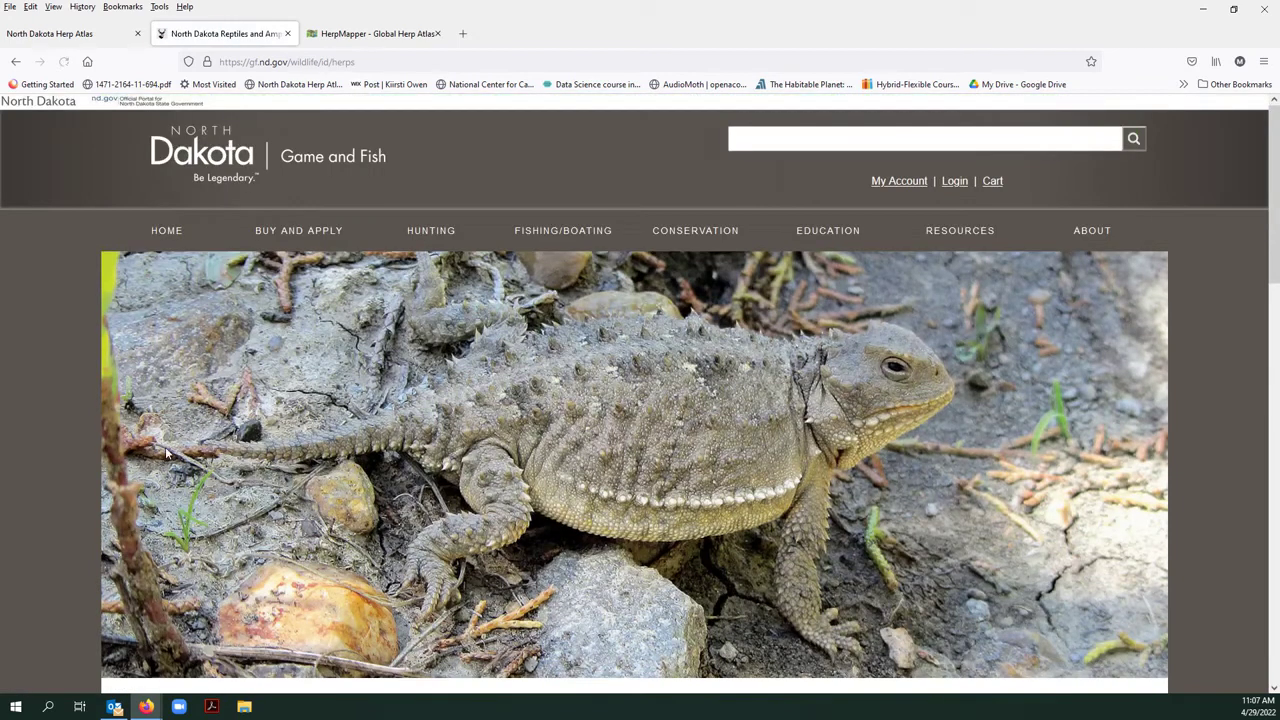
Look through the North Dakota reptile and amphibian species cards, the PDF guide entry and the Other Resources link
scroll(167, 452, "down", 1)
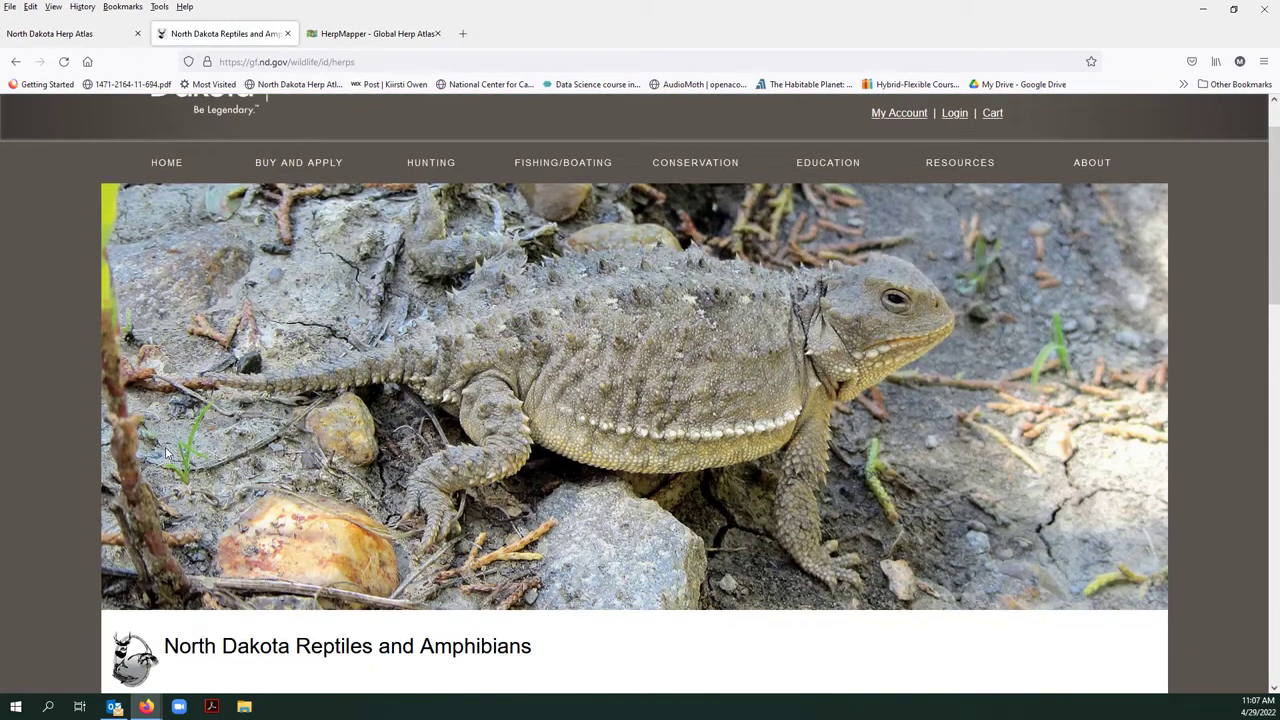
scroll(167, 452, "down", 5)
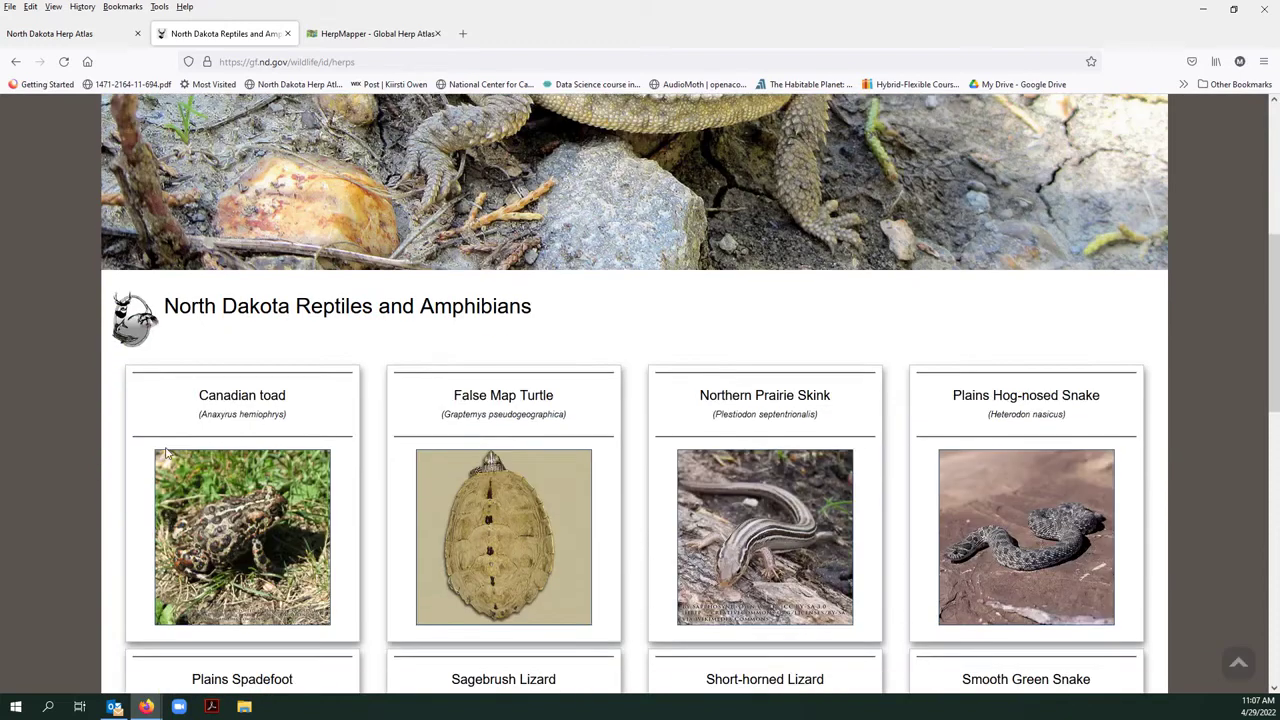
scroll(167, 452, "down", 2)
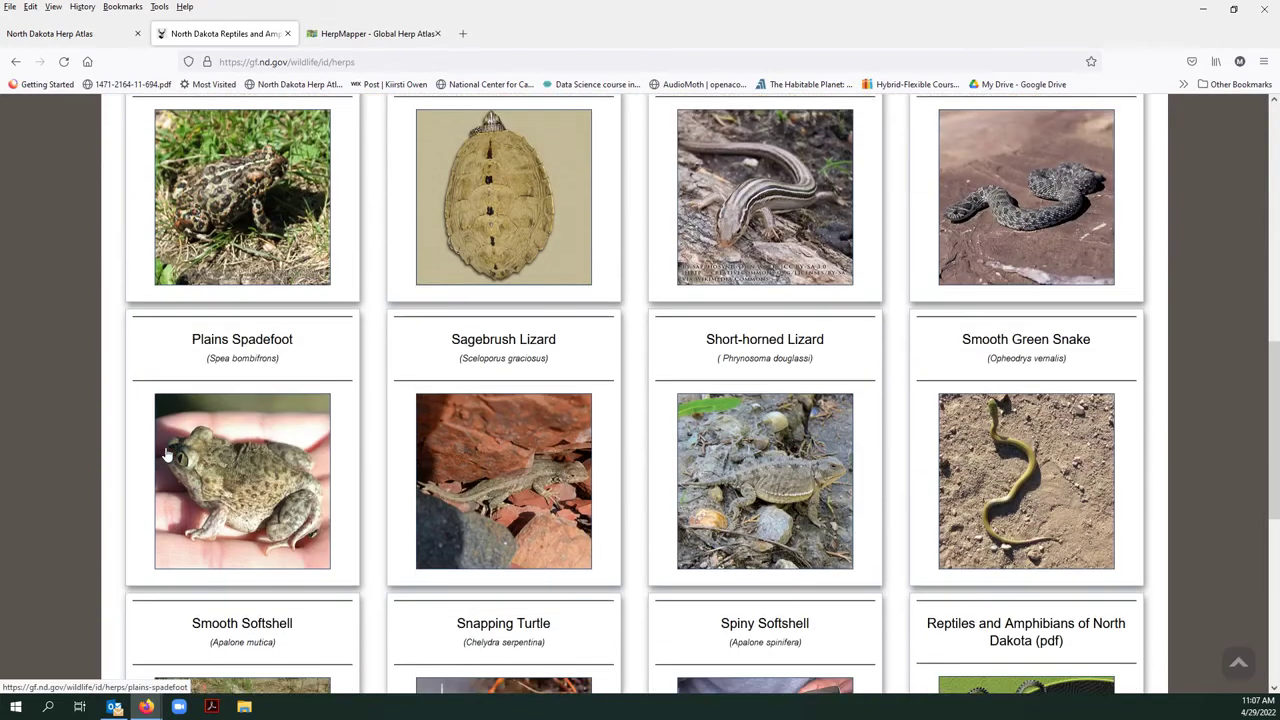
scroll(167, 452, "down", 2)
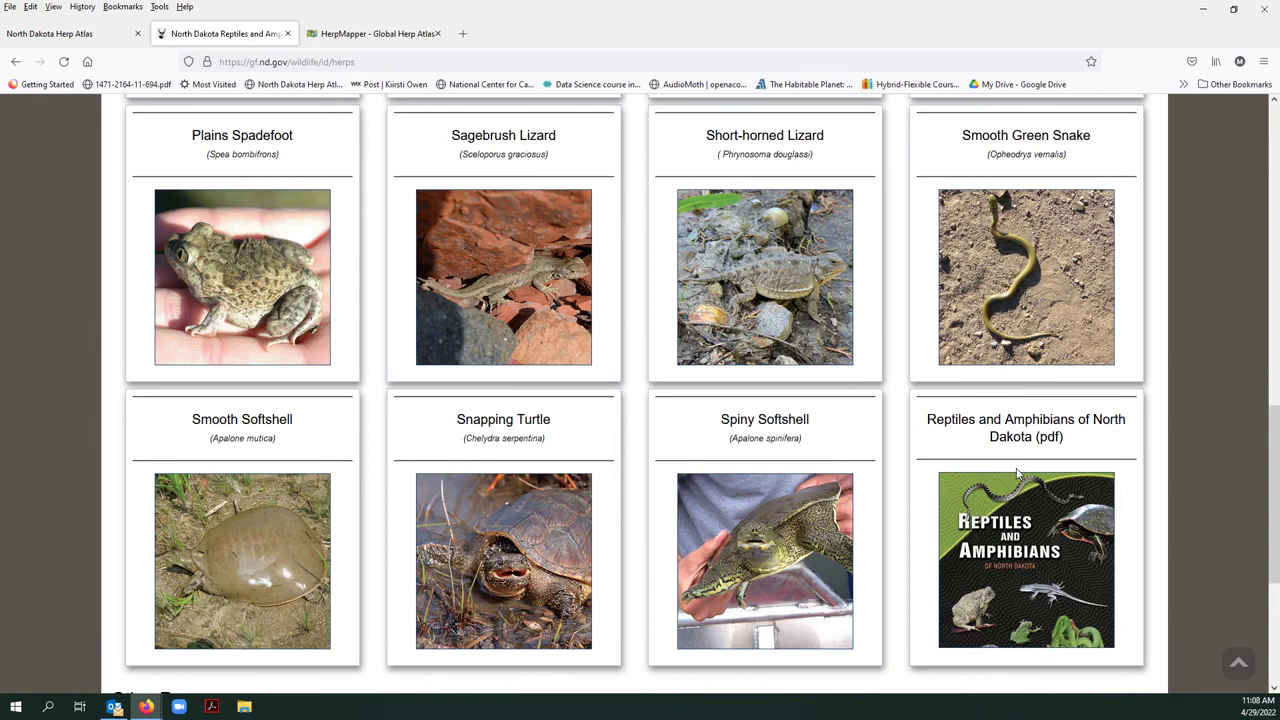
scroll(1018, 474, "down", 2)
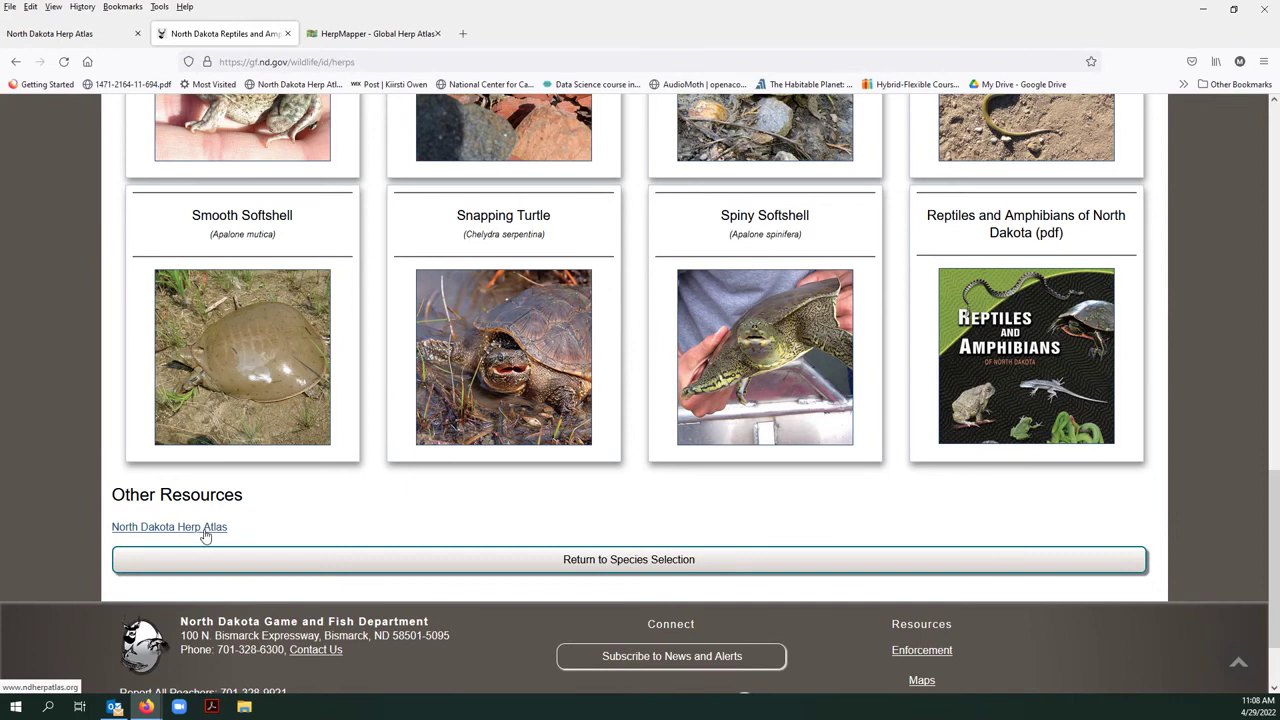
Switch to the already open North Dakota Herp Atlas site and look over its introduction, salamanders, and frogs and toads
left_click(90, 33)
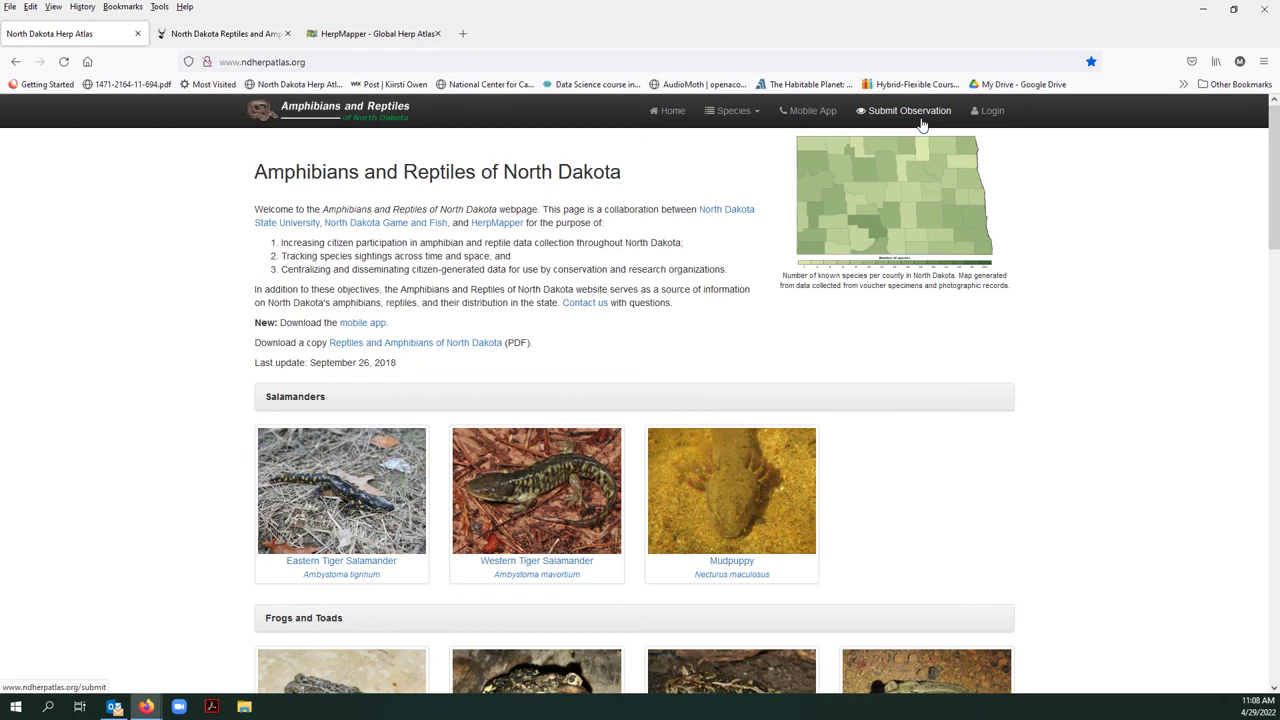
scroll(237, 368, "down", 1)
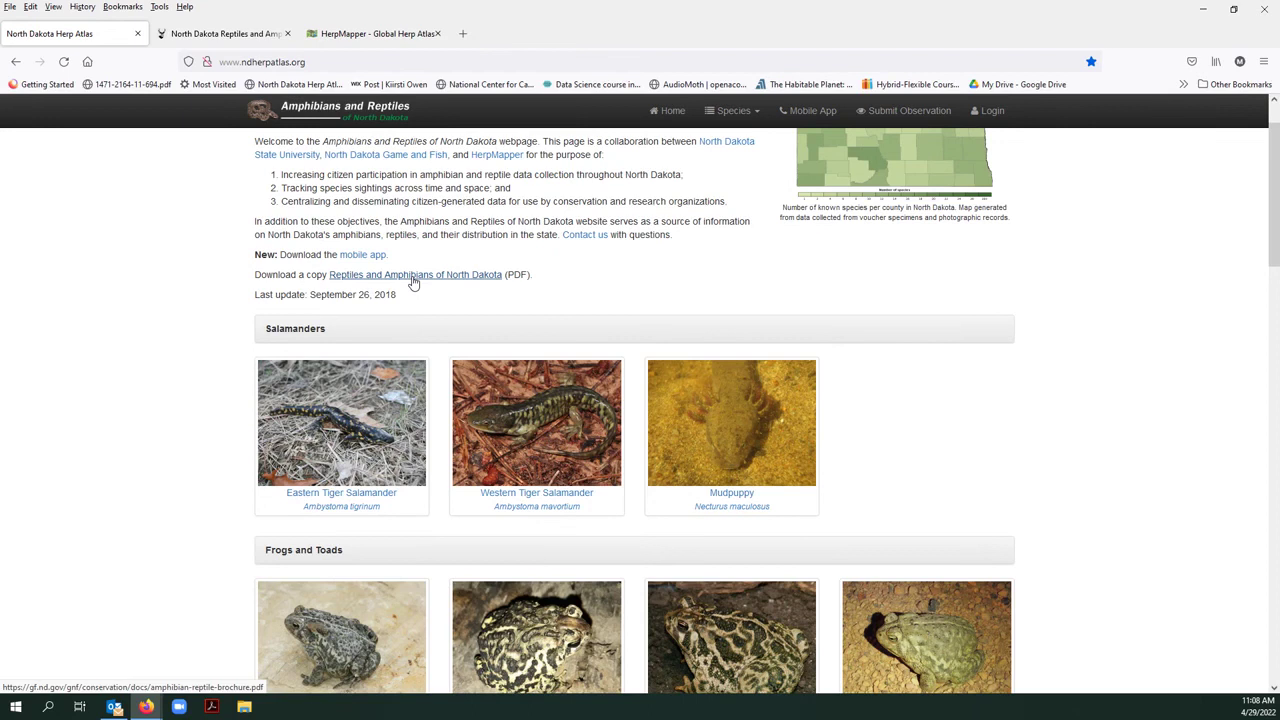
scroll(211, 323, "down", 3)
scroll(206, 314, "down", 1)
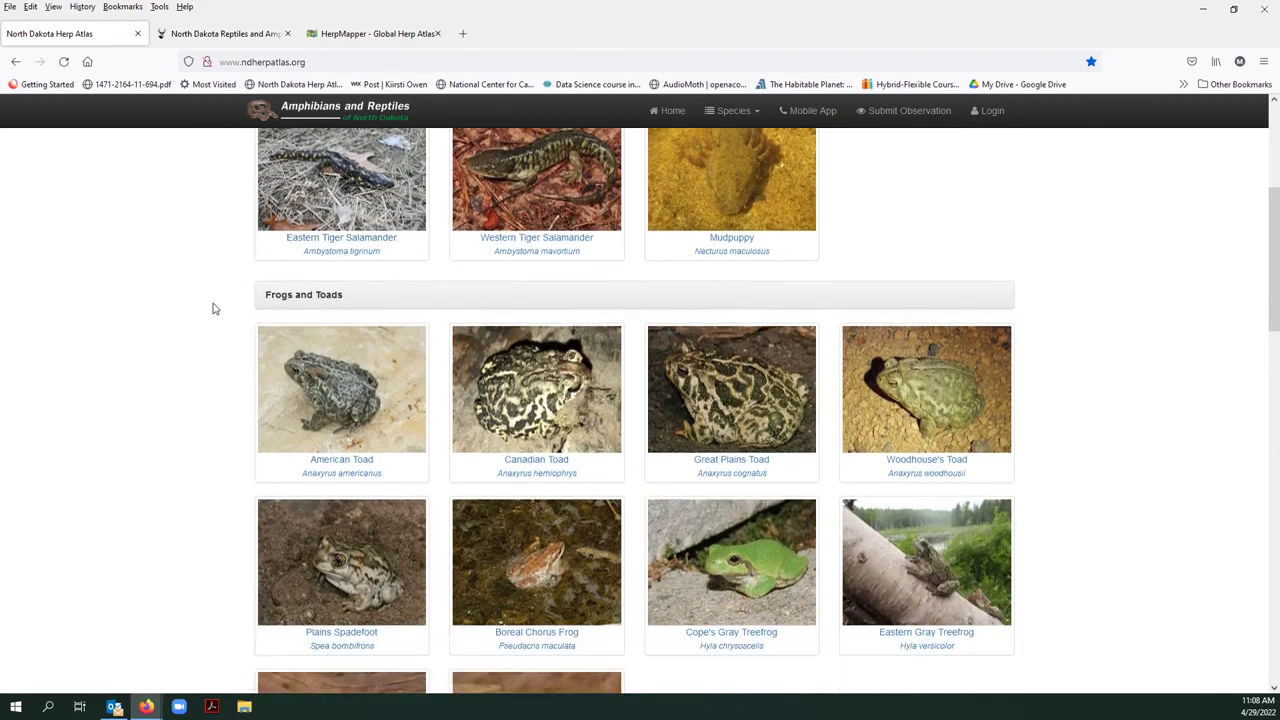
View the Eastern Tiger Salamander page's description, distribution map and photograph, and return to the atlas home page
left_click(318, 235)
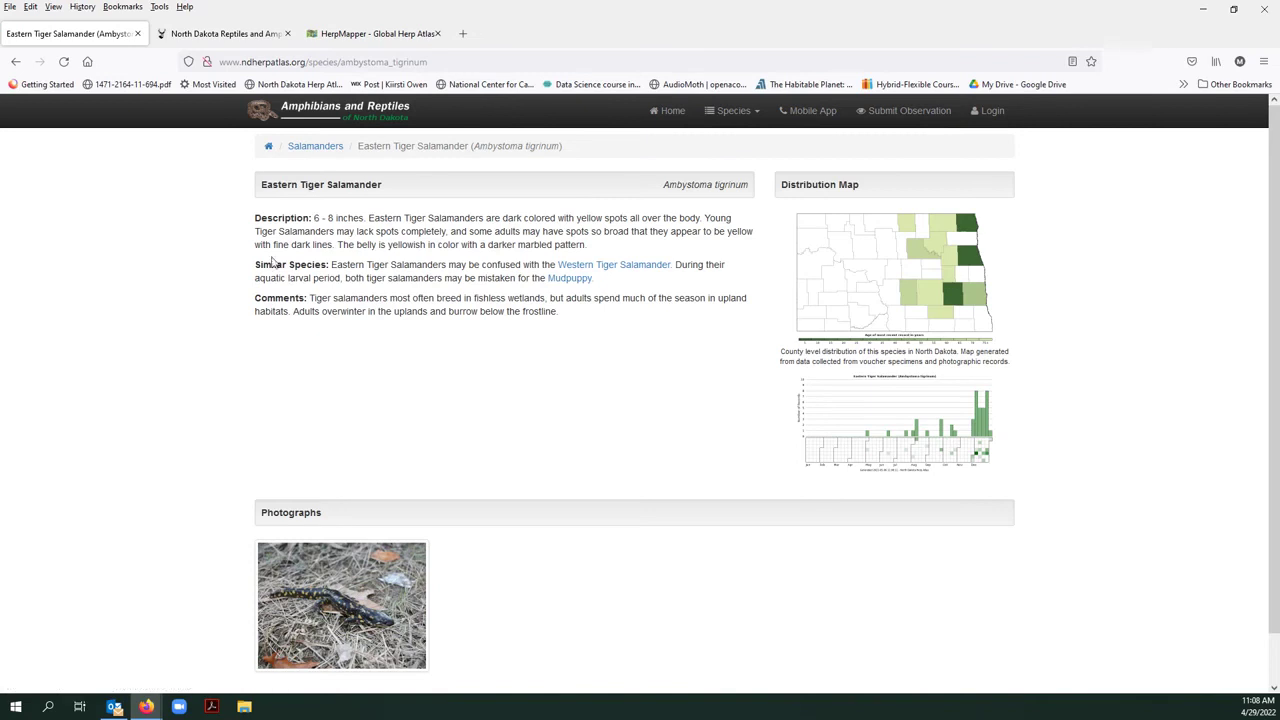
scroll(286, 425, "down", 1)
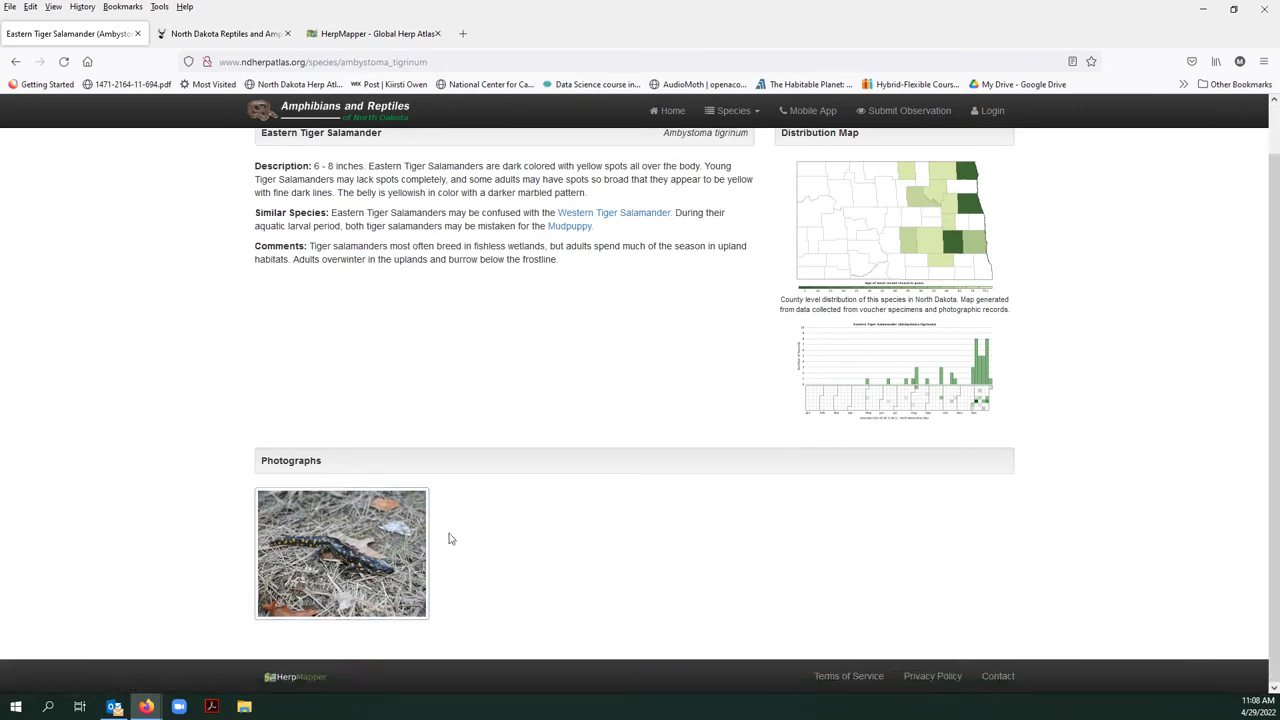
scroll(177, 326, "up", 1)
left_click(15, 61)
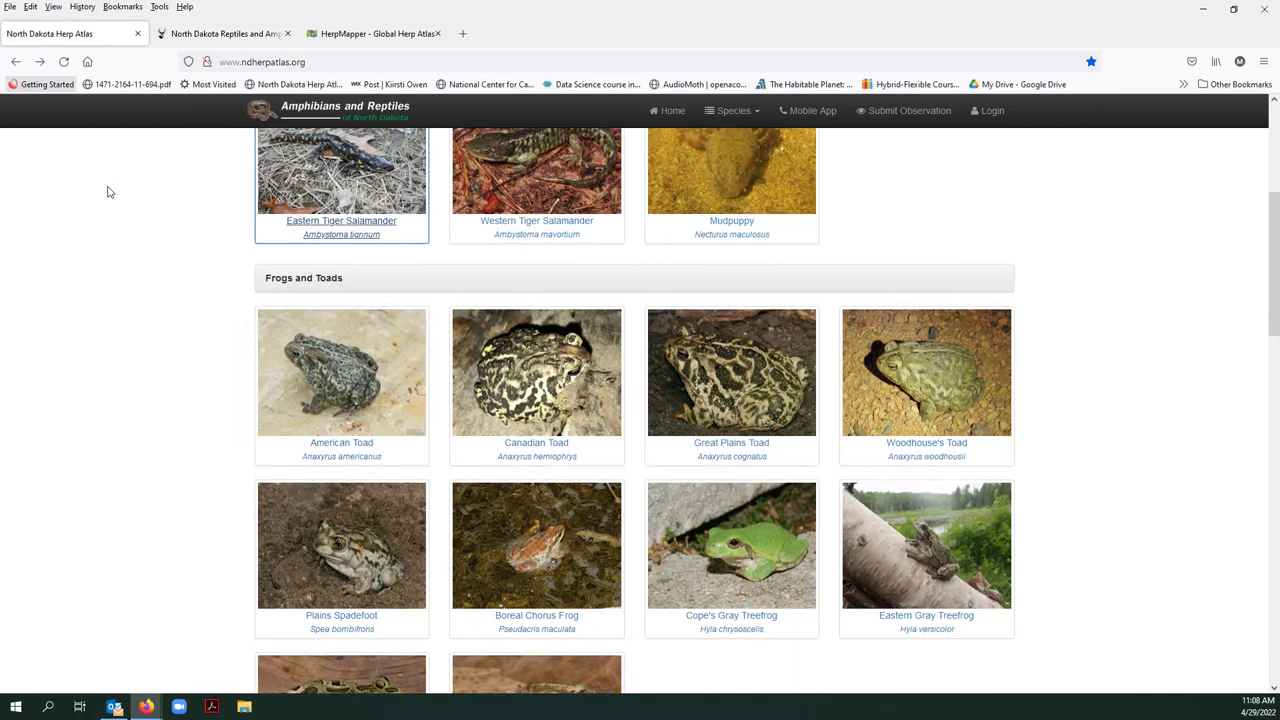
Examine the atlas's frog and toad, turtle, lizard and snake sections, and return to the start of the page
scroll(309, 460, "down", 1)
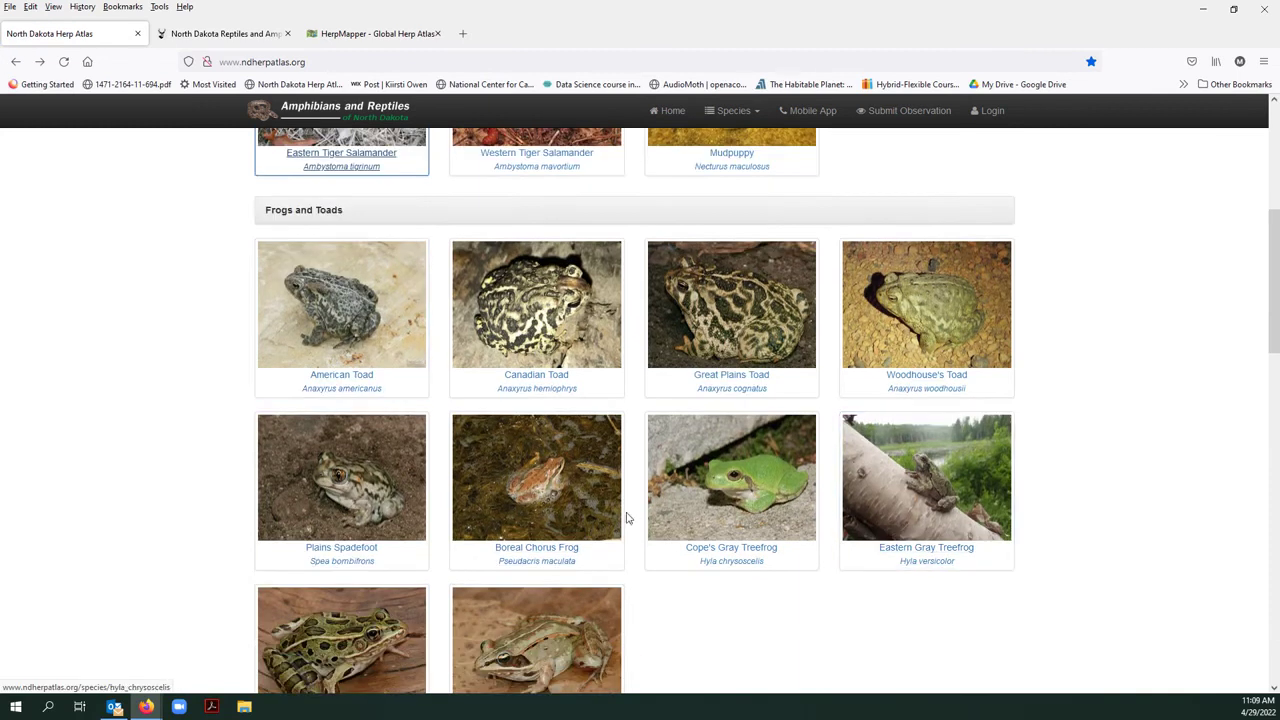
scroll(627, 517, "down", 2)
scroll(272, 350, "down", 3)
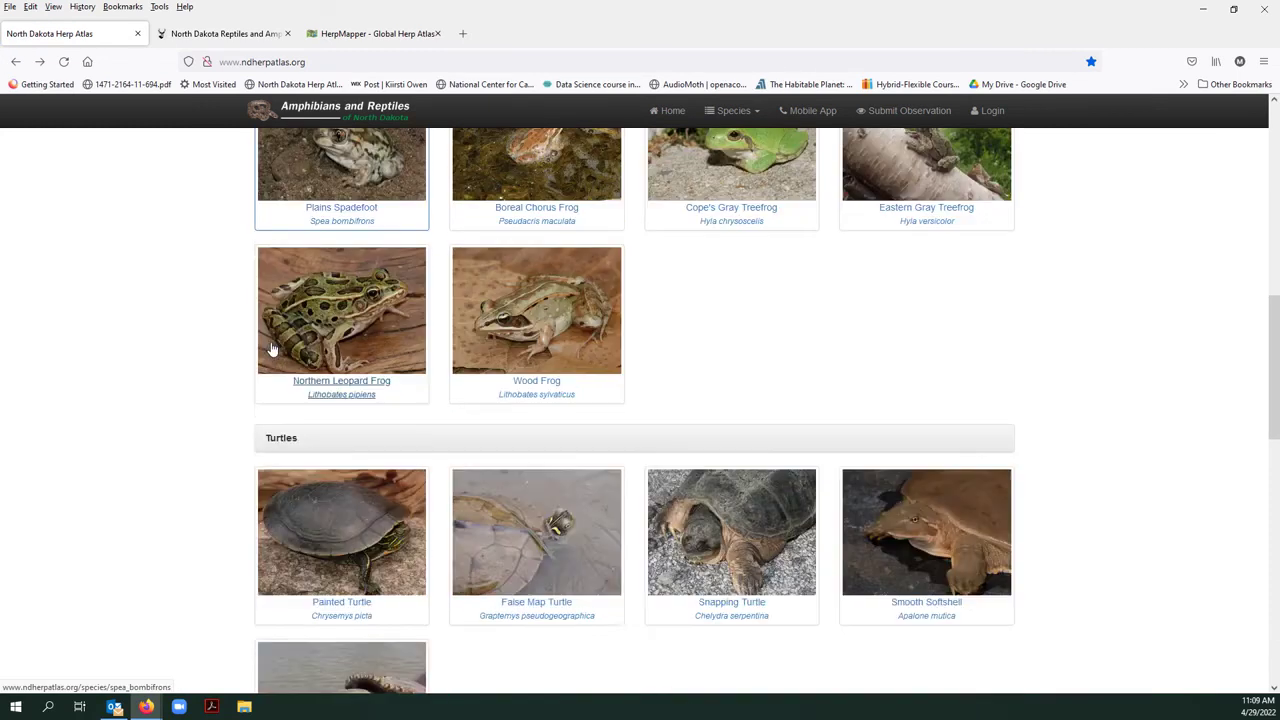
scroll(272, 350, "down", 10)
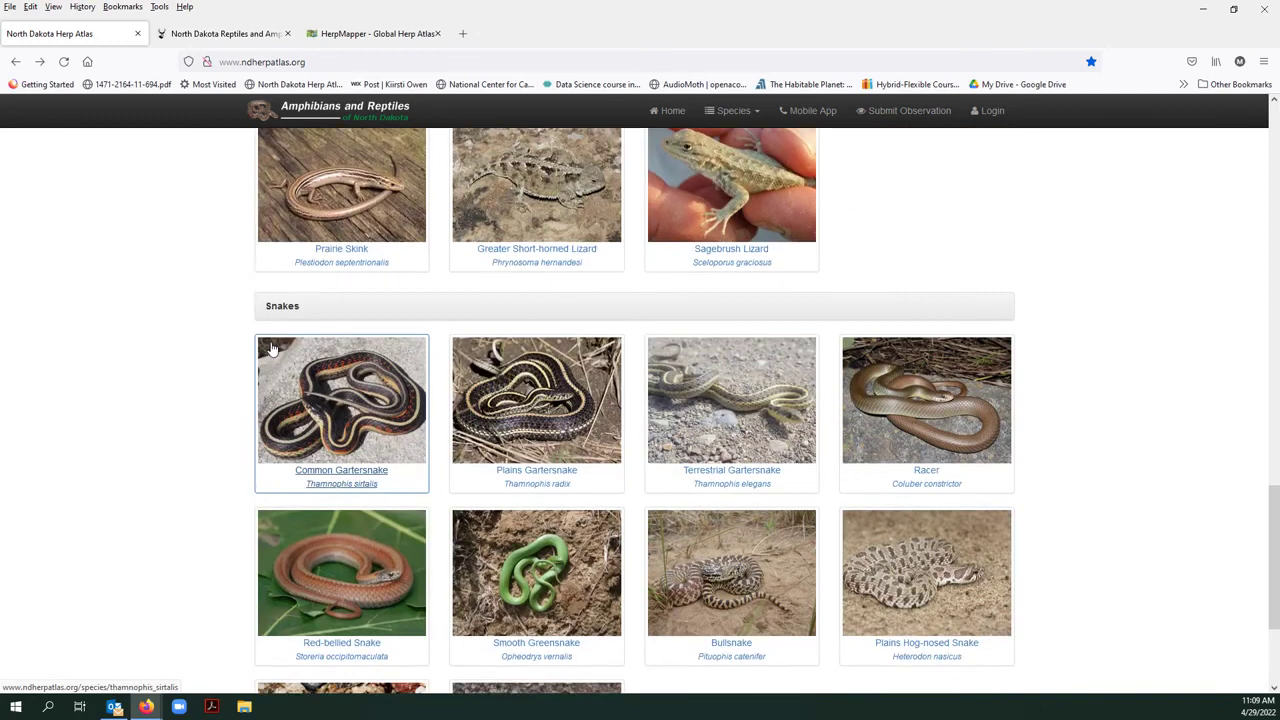
scroll(272, 348, "down", 2)
scroll(272, 348, "down", 1)
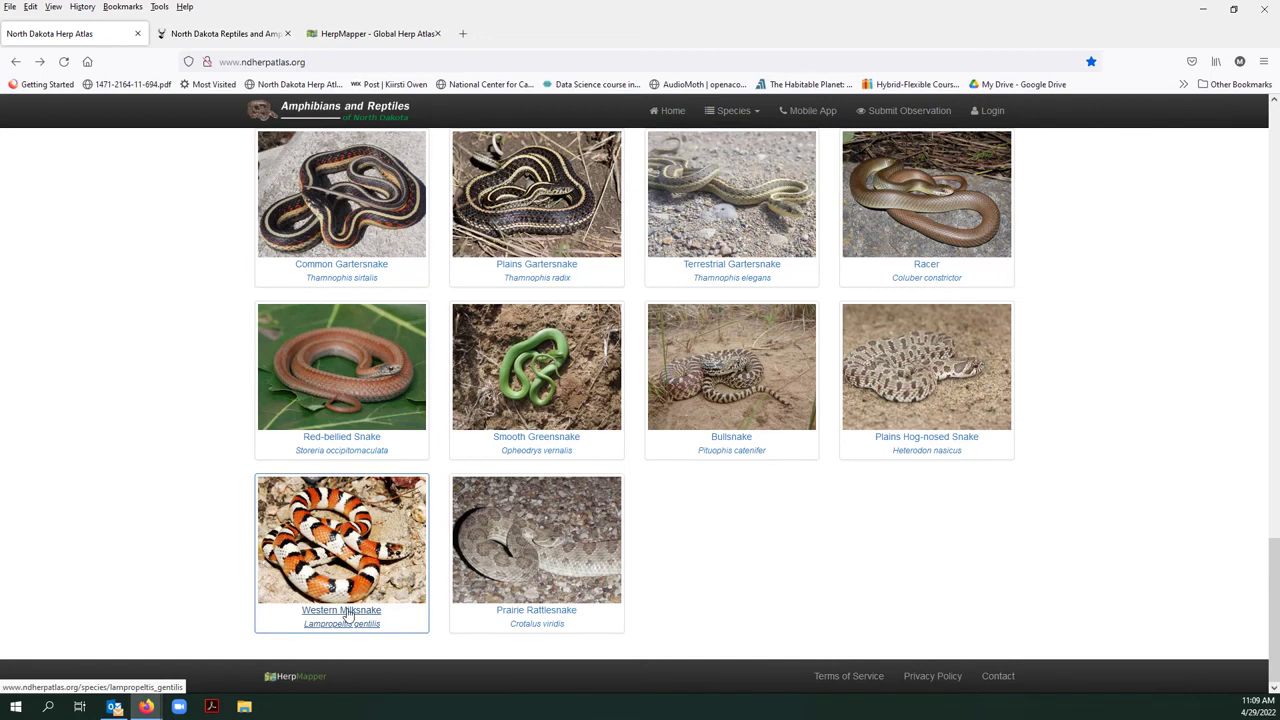
scroll(305, 465, "up", 3)
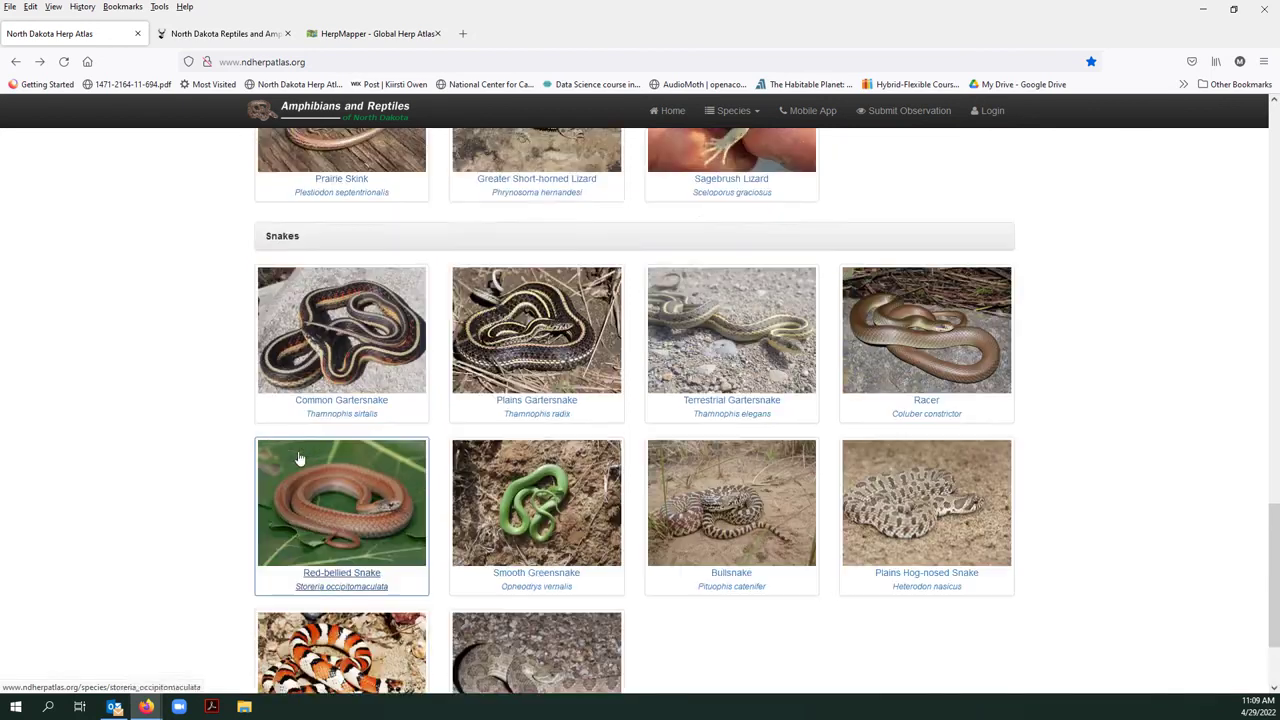
scroll(298, 458, "up", 3)
scroll(298, 458, "up", 4)
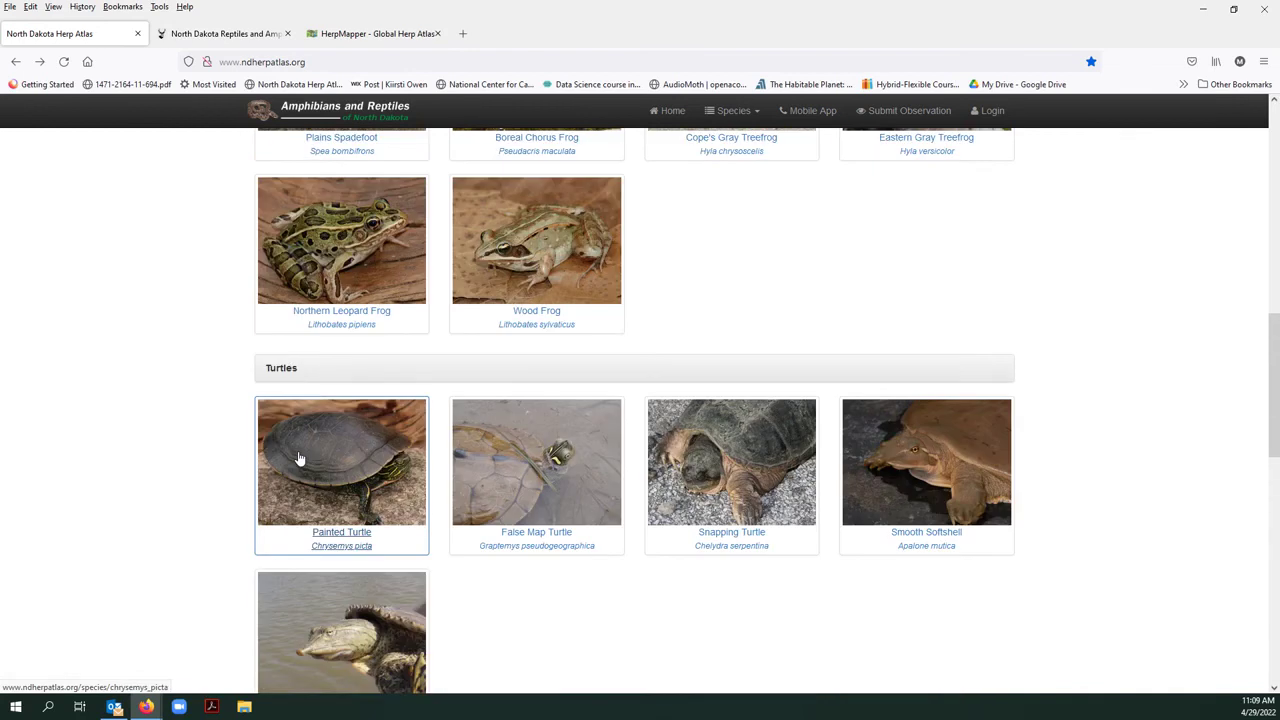
scroll(298, 458, "up", 10)
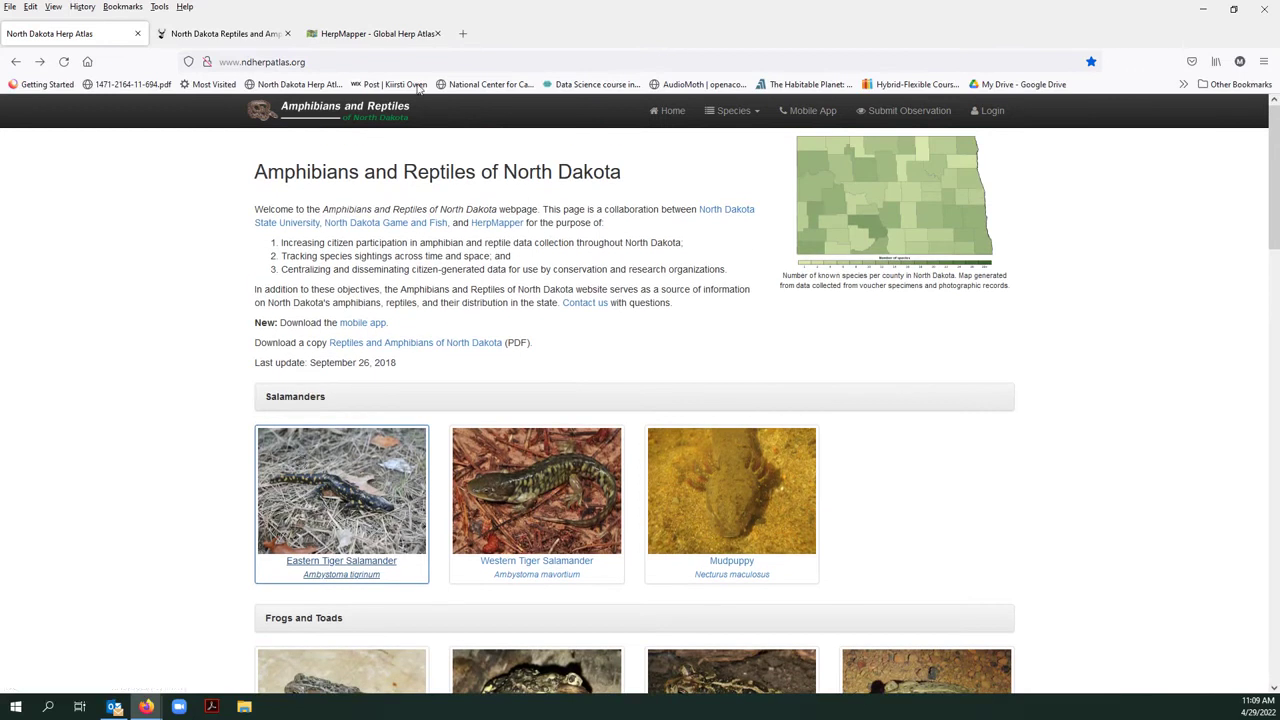
Switch to the open HerpMapper site, point out its web address, and view the account registration form
left_click(372, 33)
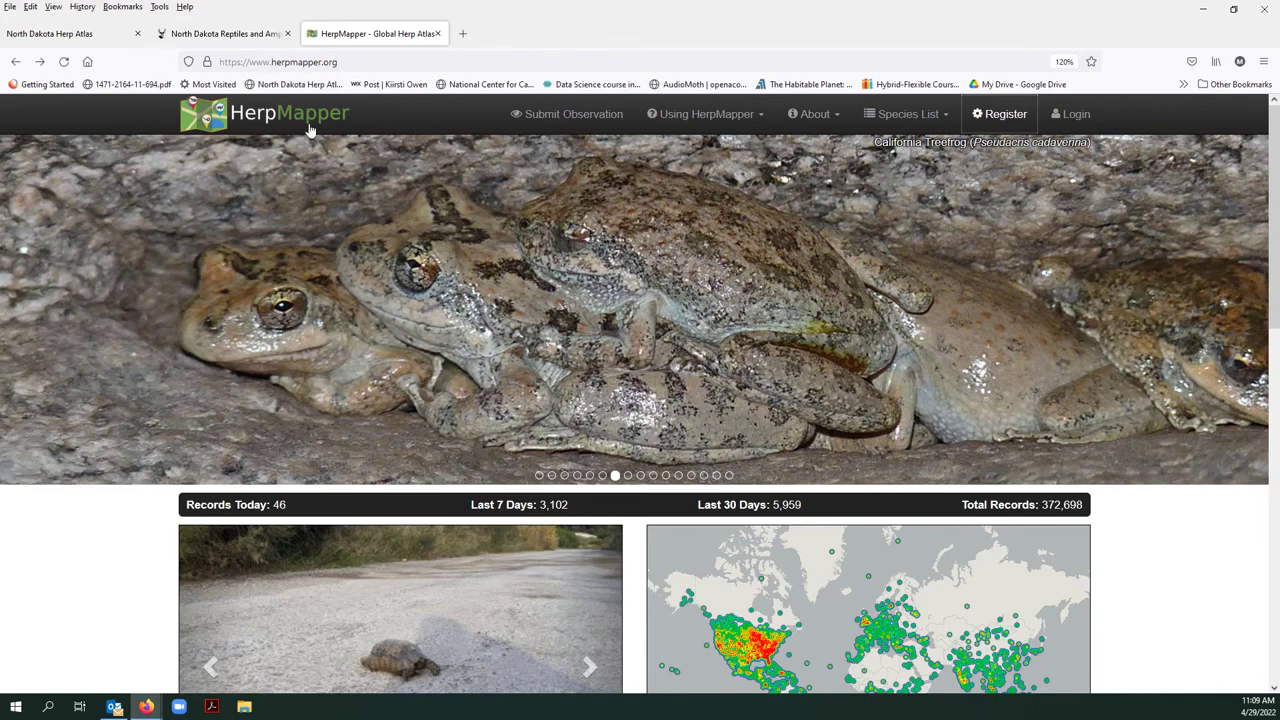
left_click(359, 61)
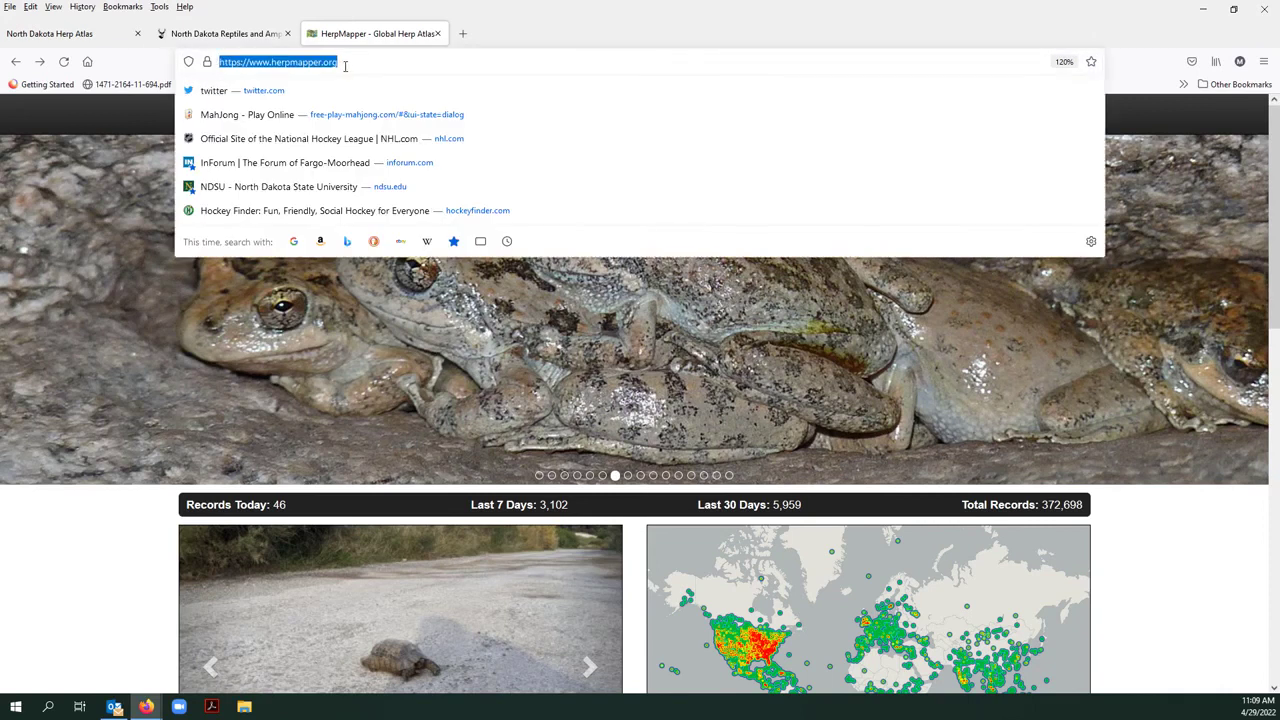
left_click(110, 565)
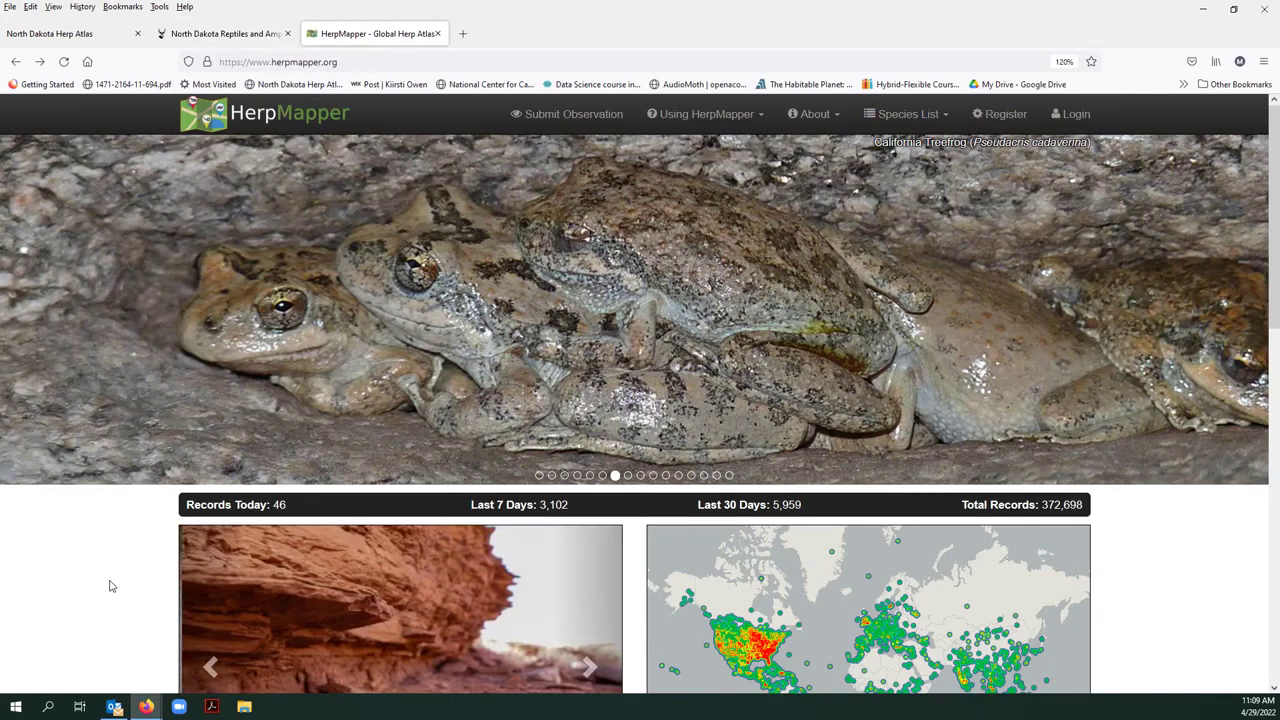
left_click(983, 115)
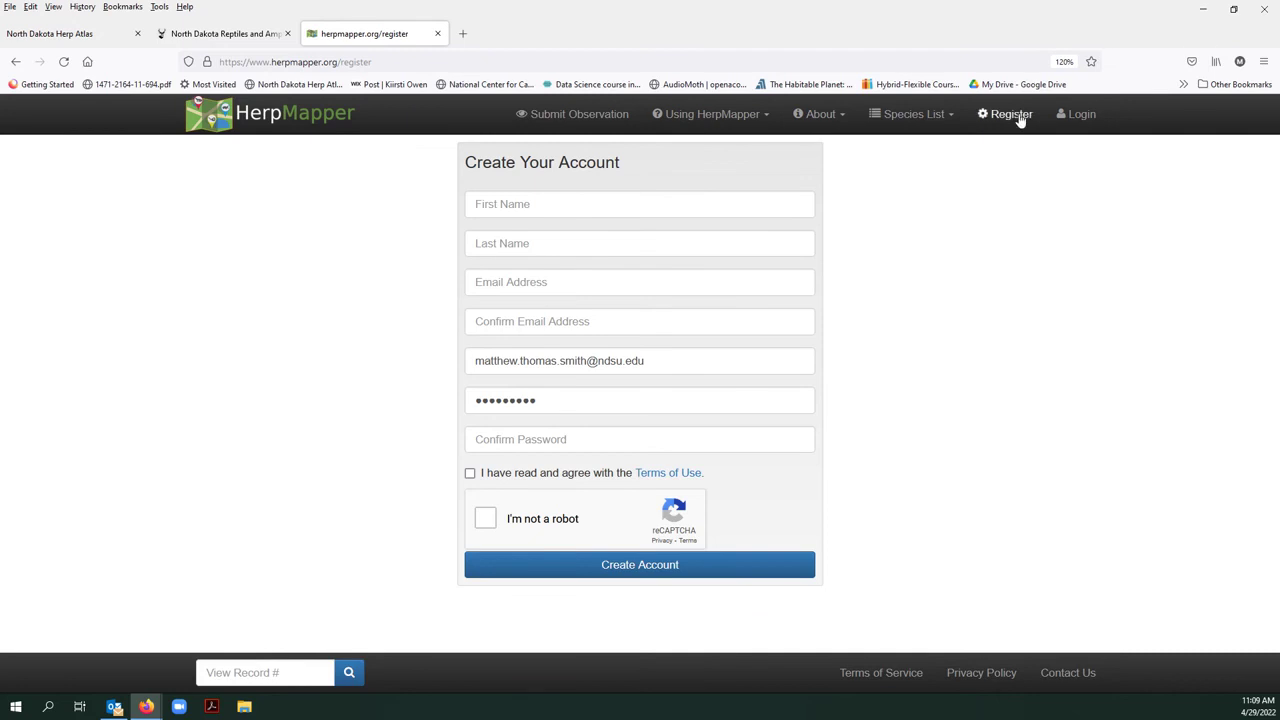
Open HerpMapper's About Us page and look over the project description, Board of Directors and Advisory Committee
left_click(834, 125)
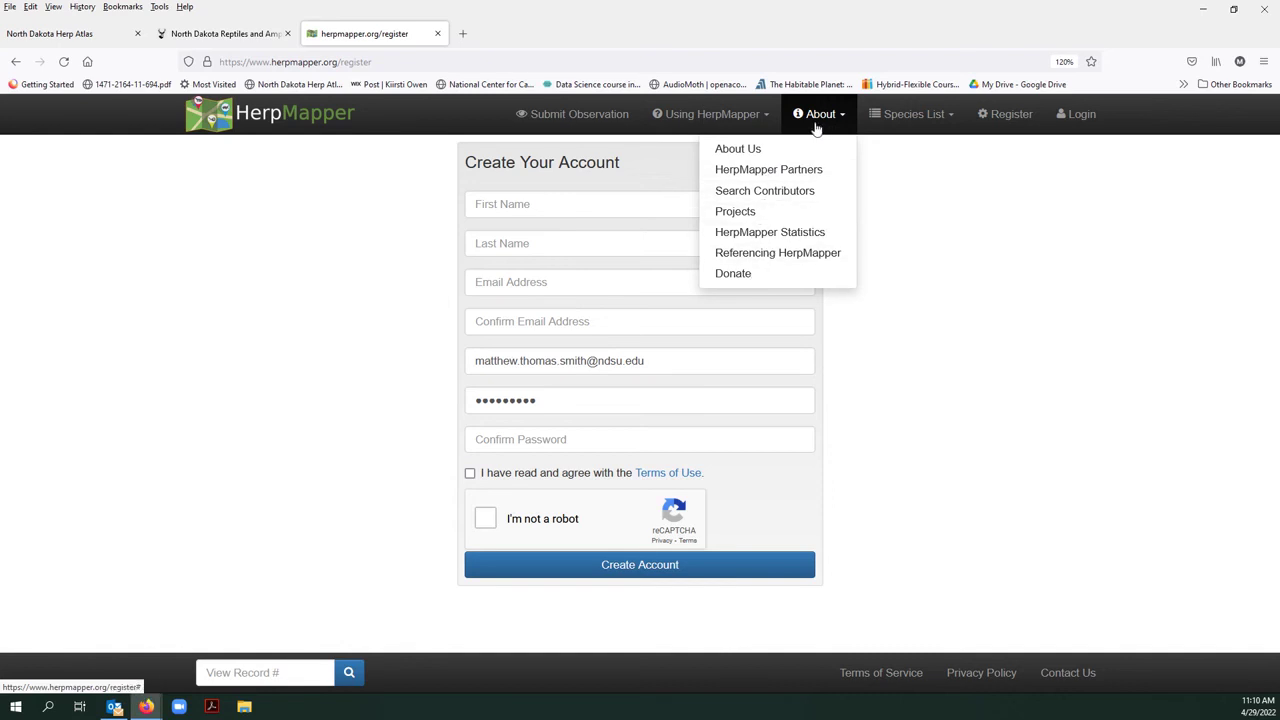
left_click(740, 147)
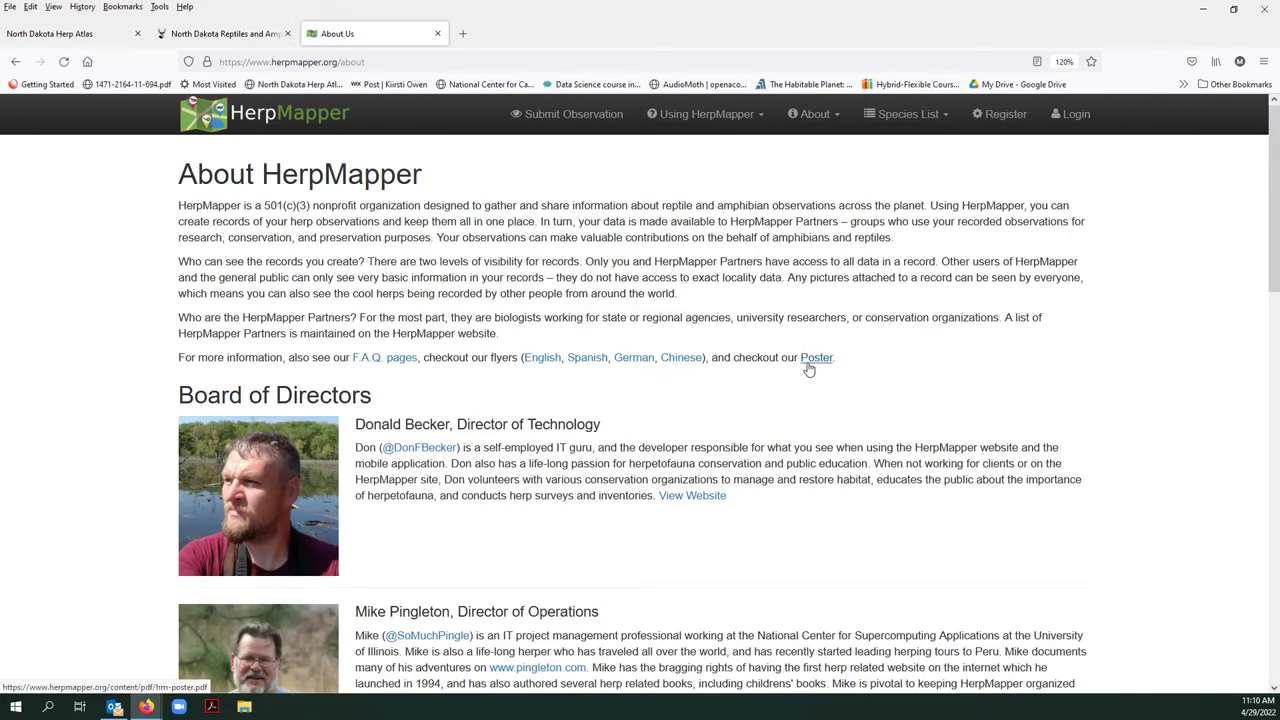
scroll(810, 367, "down", 5)
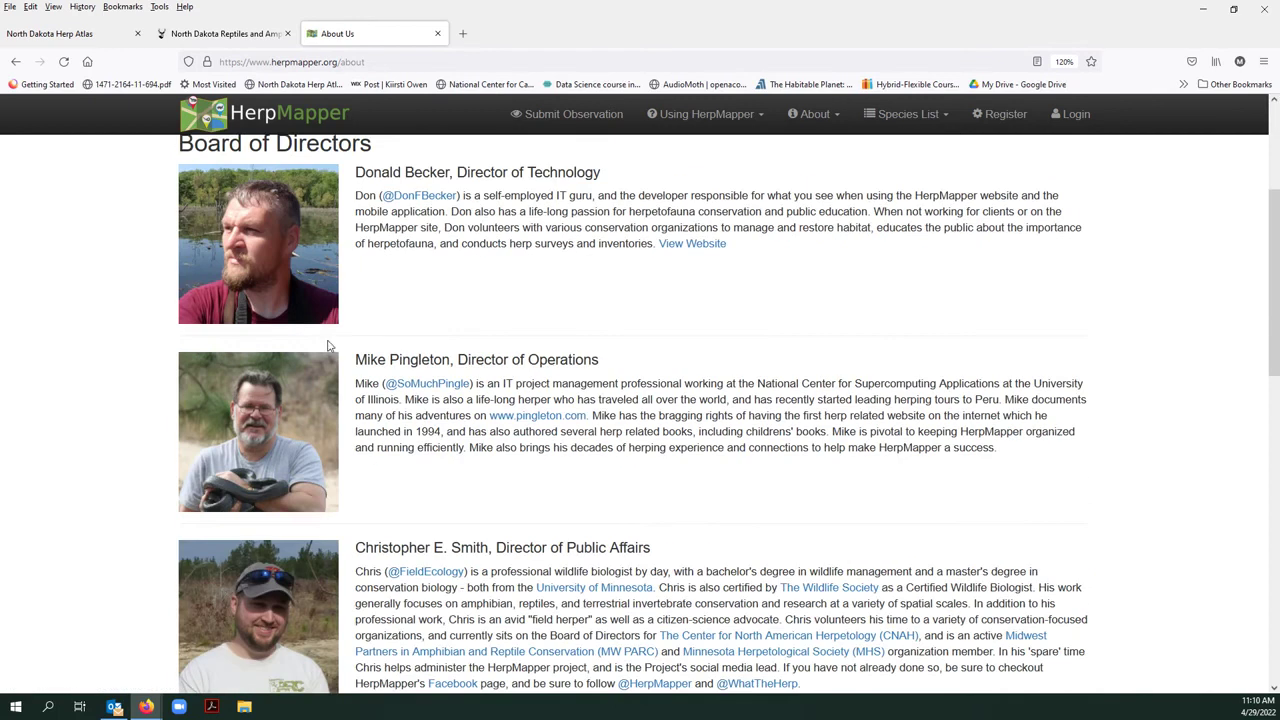
scroll(278, 518, "down", 3)
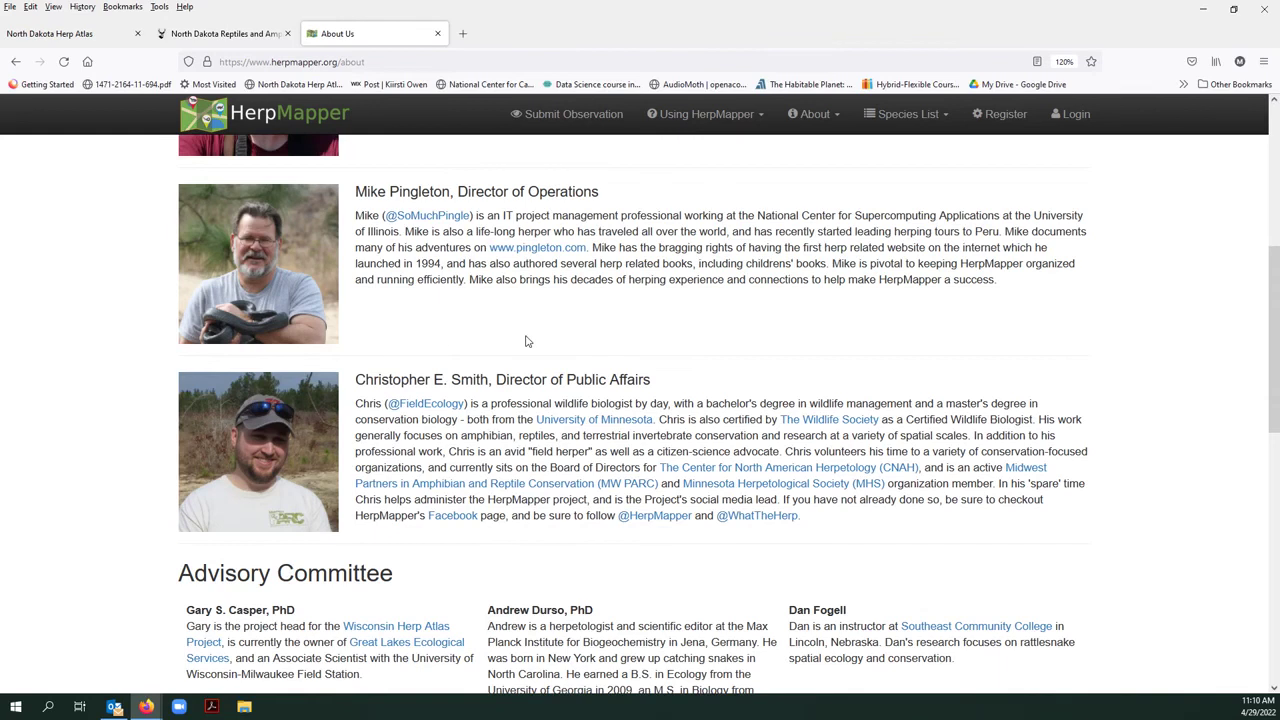
scroll(700, 390, "up", 1)
scroll(903, 378, "up", 4)
scroll(940, 370, "up", 3)
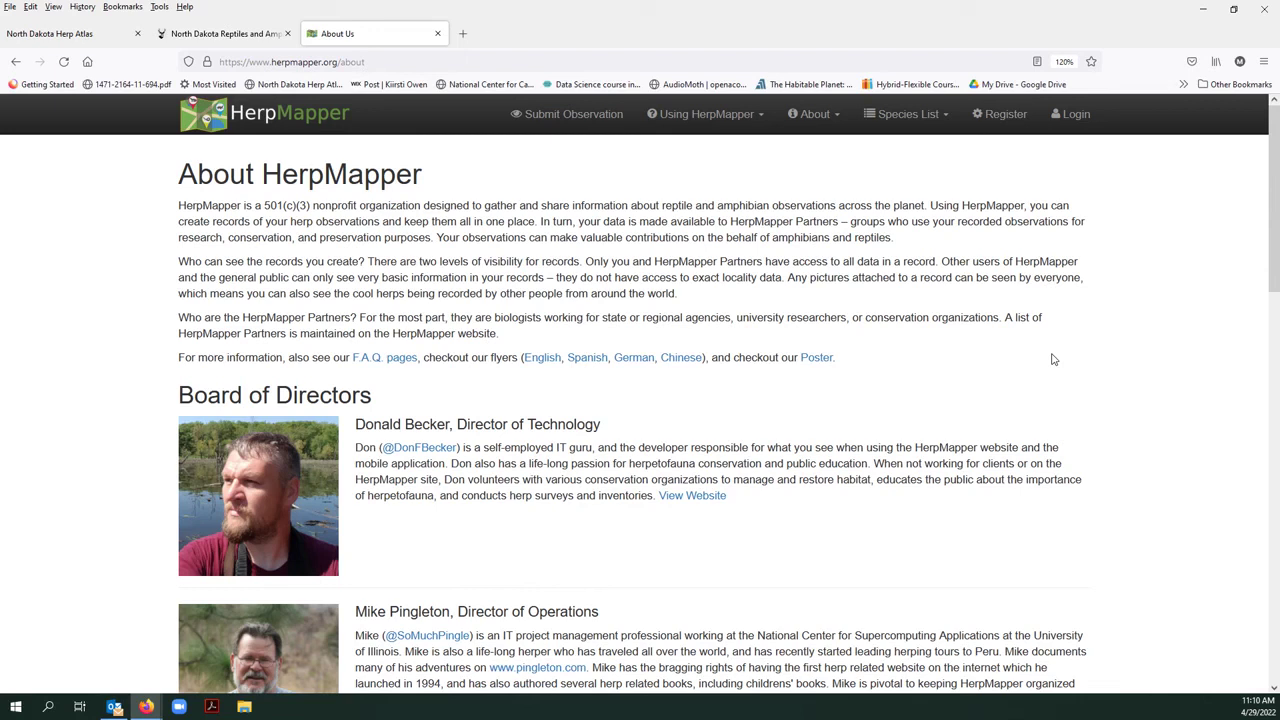
Sign in to HerpMapper with the prefilled account credentials
left_click(1058, 117)
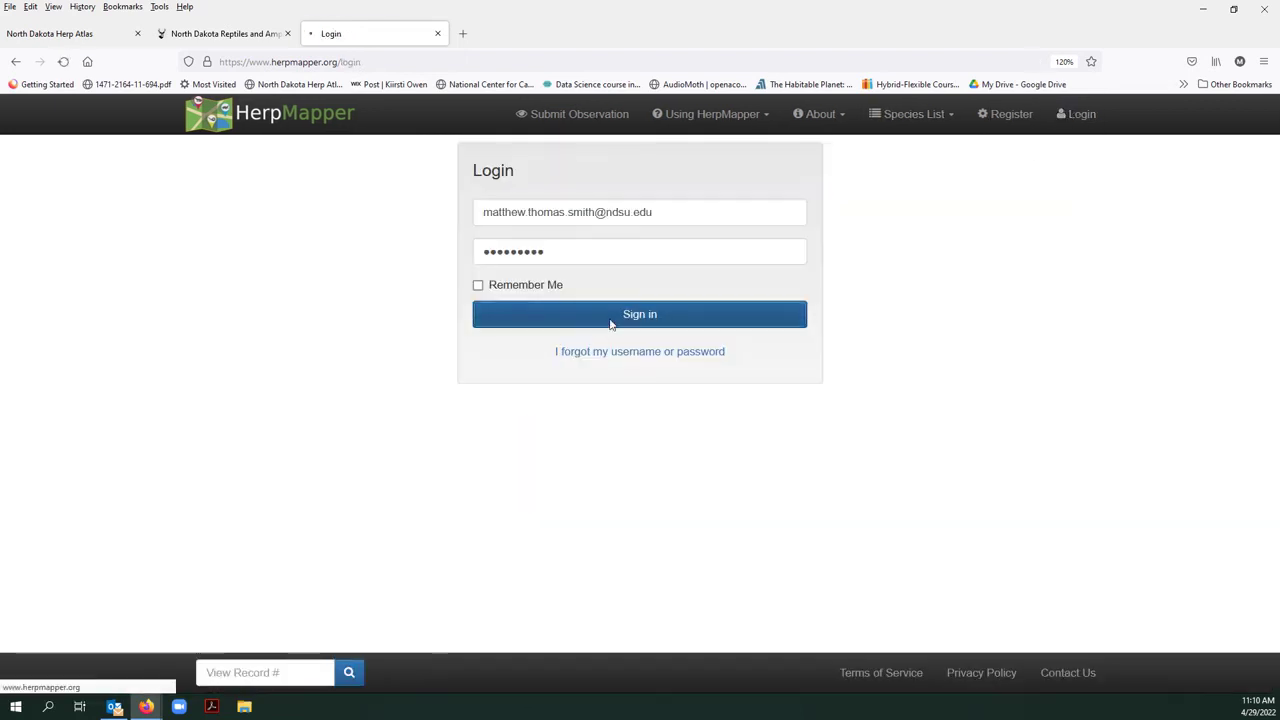
left_click(608, 318)
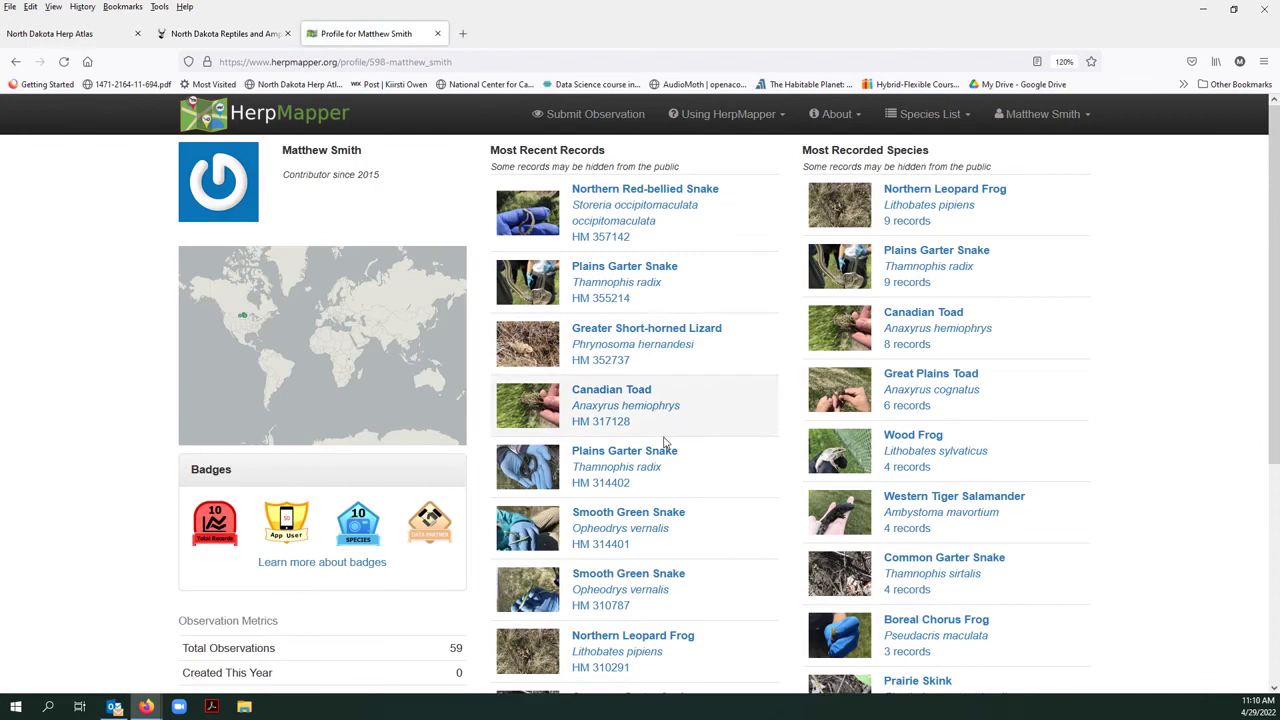
Look over the profile's recent records, badges, observation metrics and most recorded species
scroll(766, 520, "down", 3)
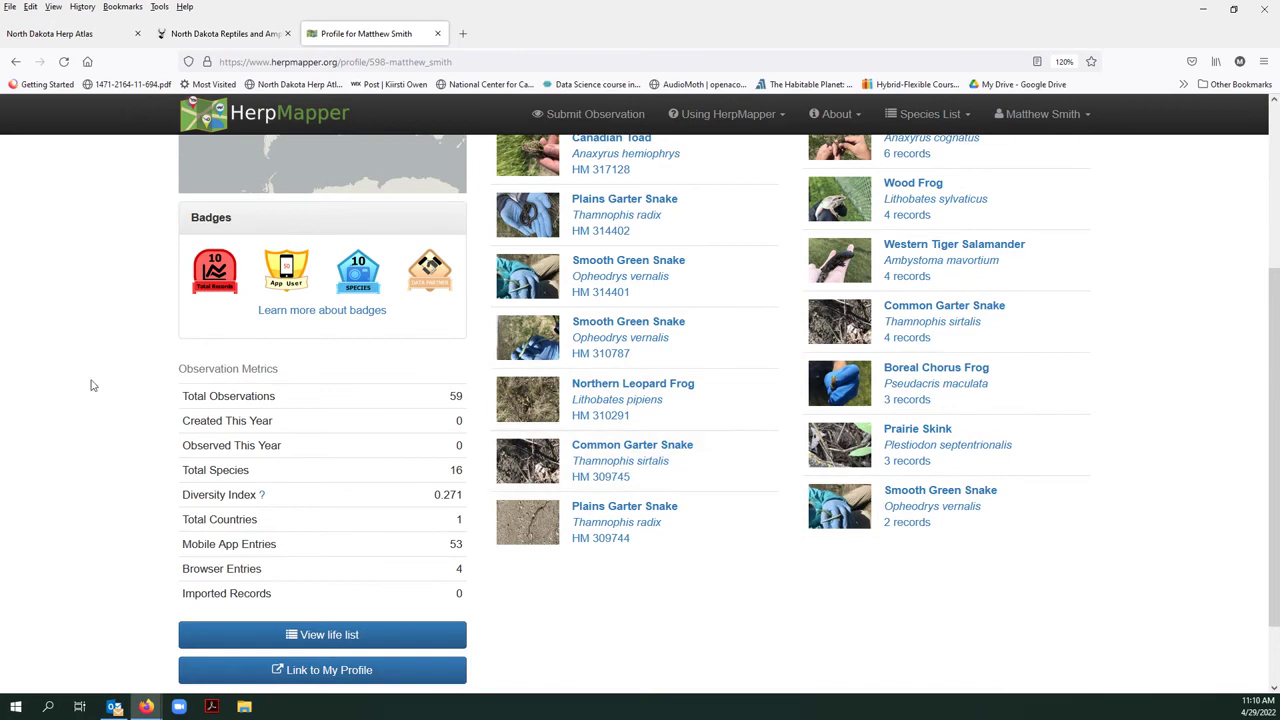
scroll(71, 380, "down", 1)
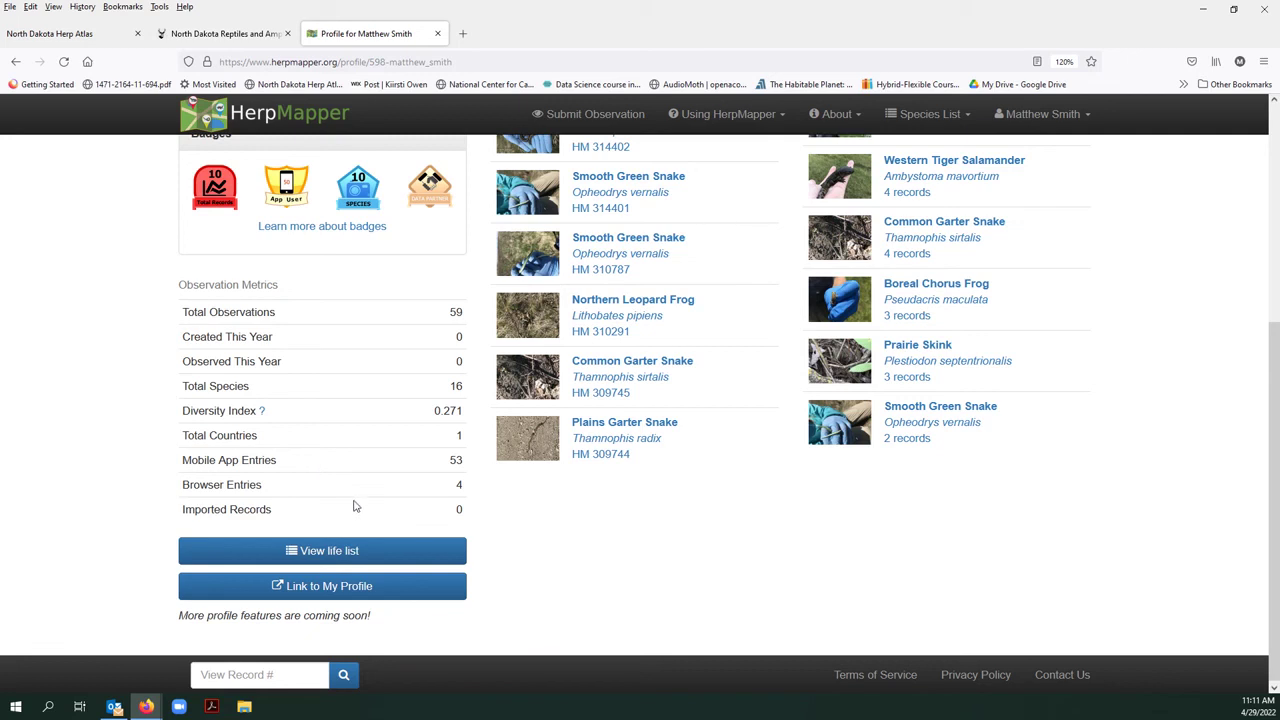
scroll(585, 443, "up", 5)
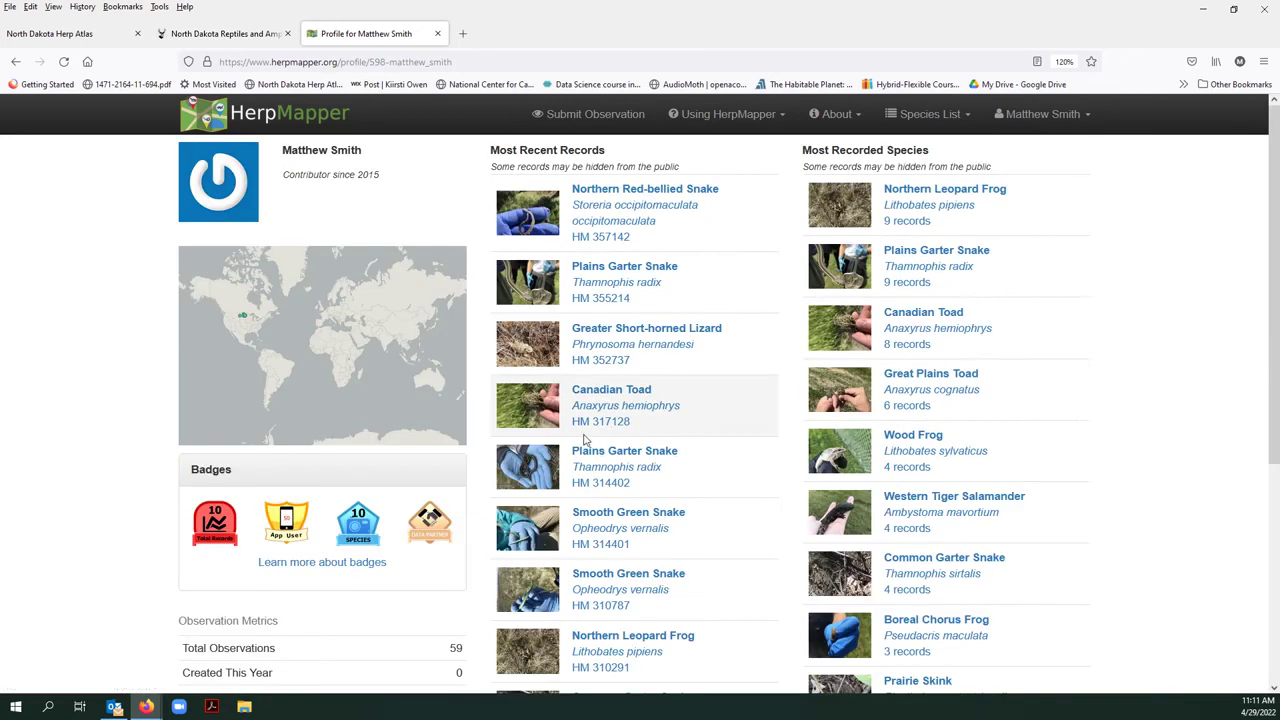
Open the observation submission form and view the voucher file chooser, cancelling it without picking a file
left_click(591, 113)
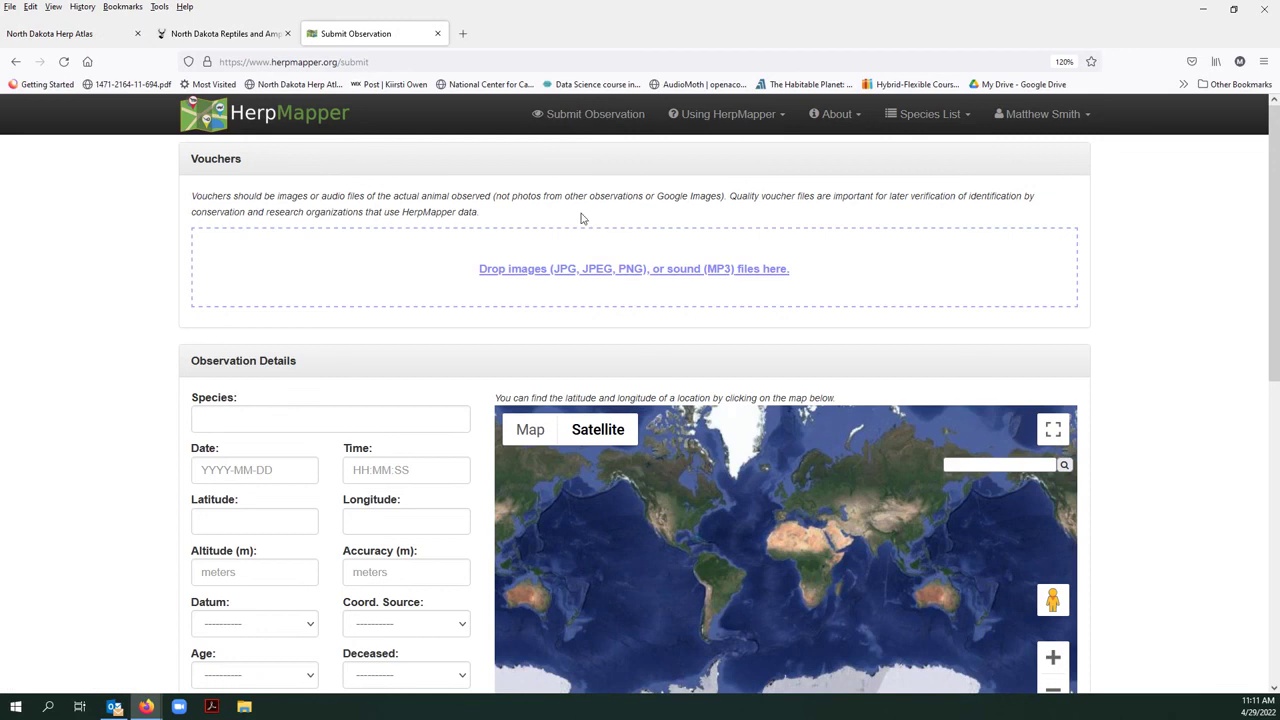
left_click(573, 285)
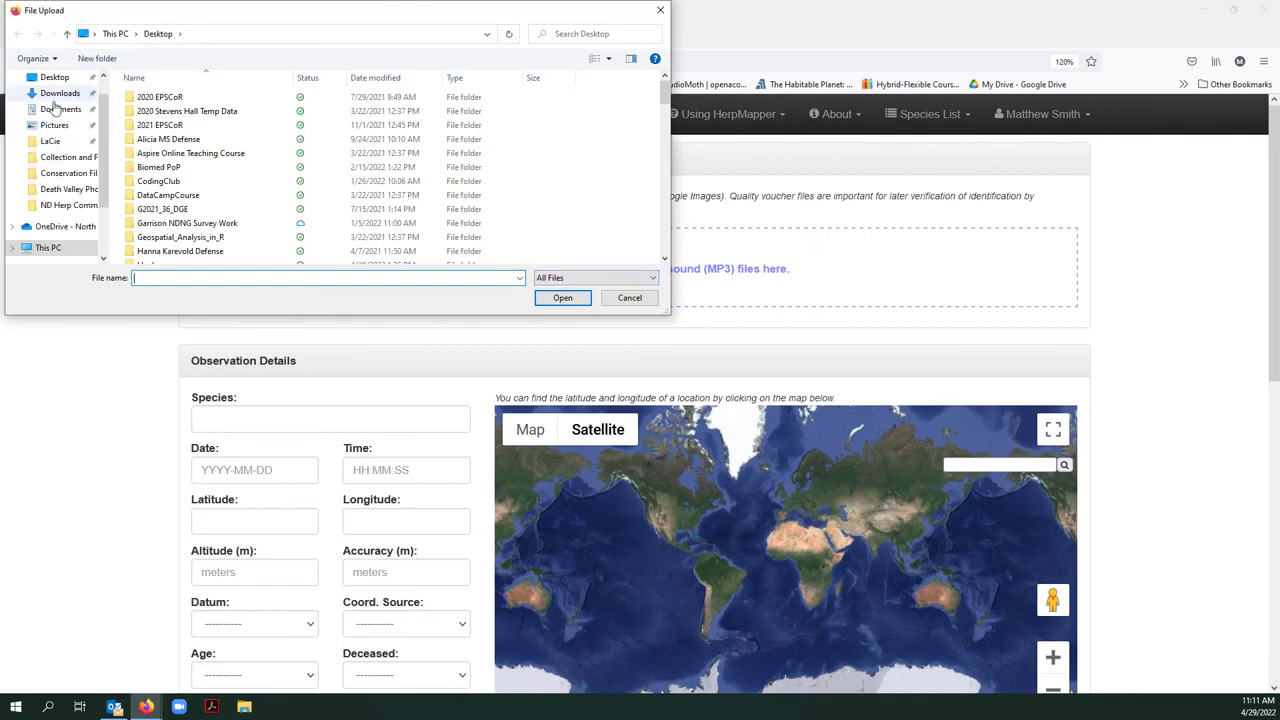
left_click(630, 298)
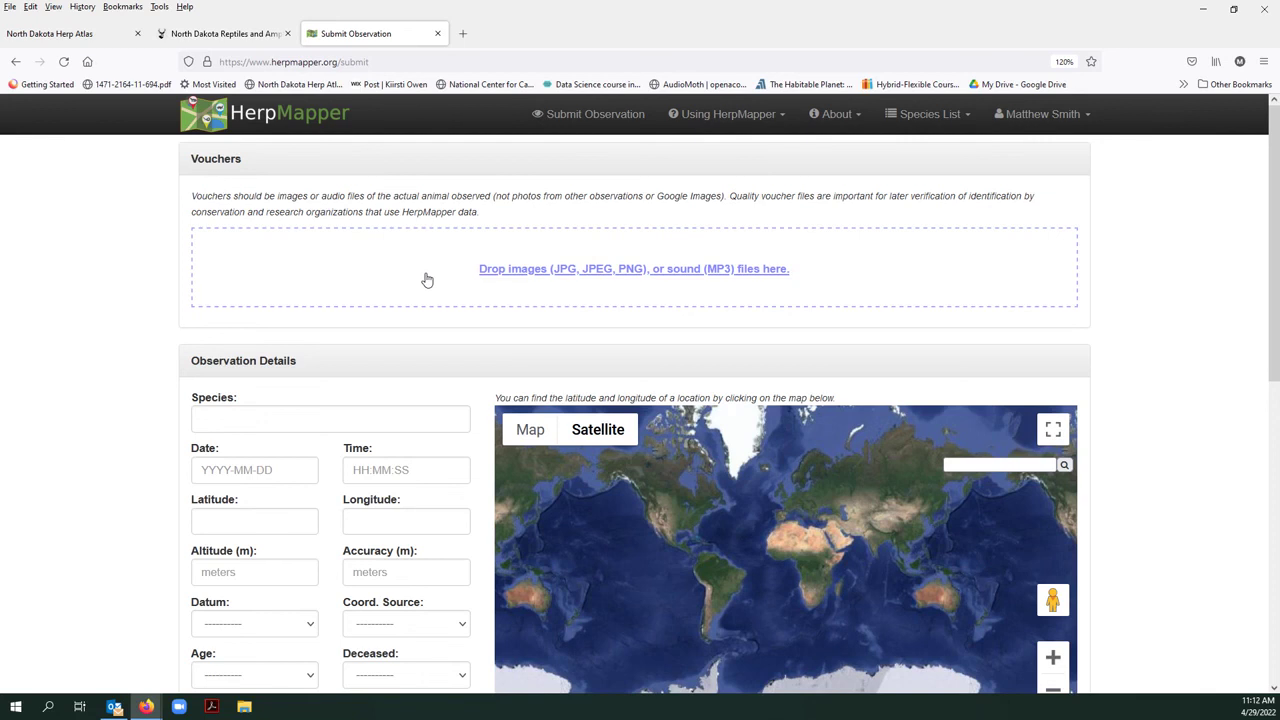
Try to find the observation's species by the common name "Yellow bellied", and clear the entry
scroll(80, 220, "down", 3)
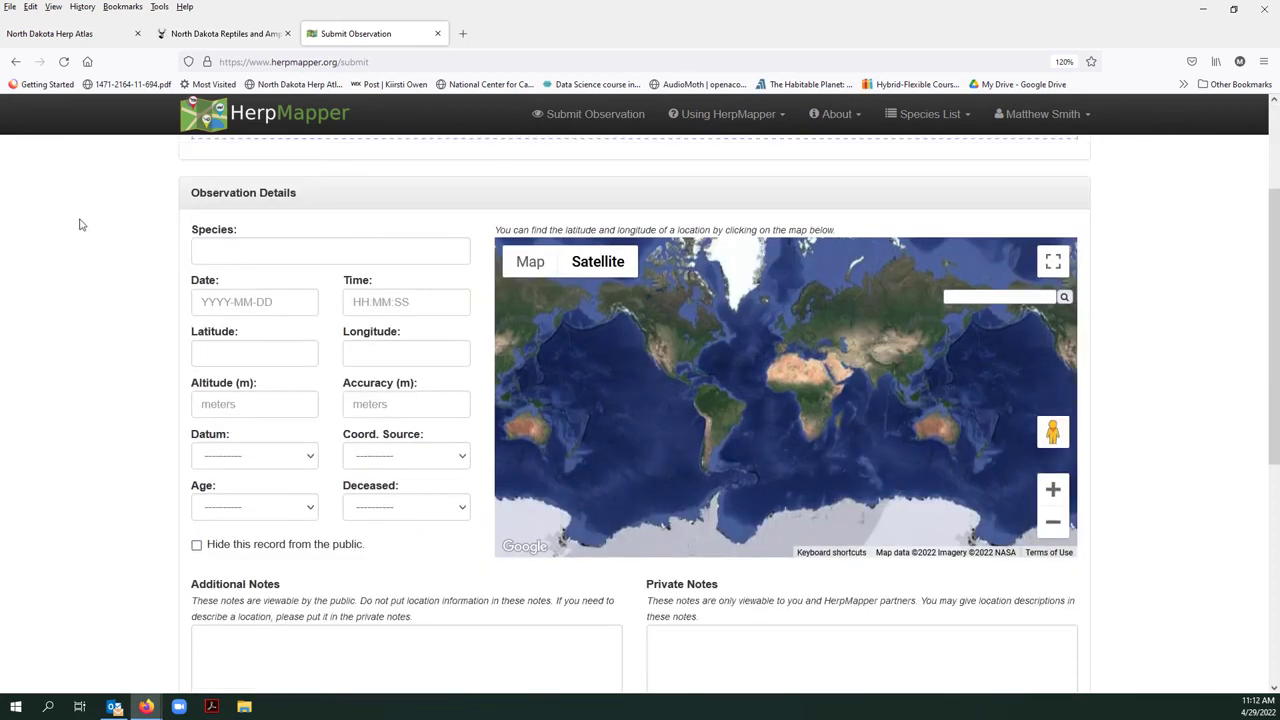
left_click(231, 259)
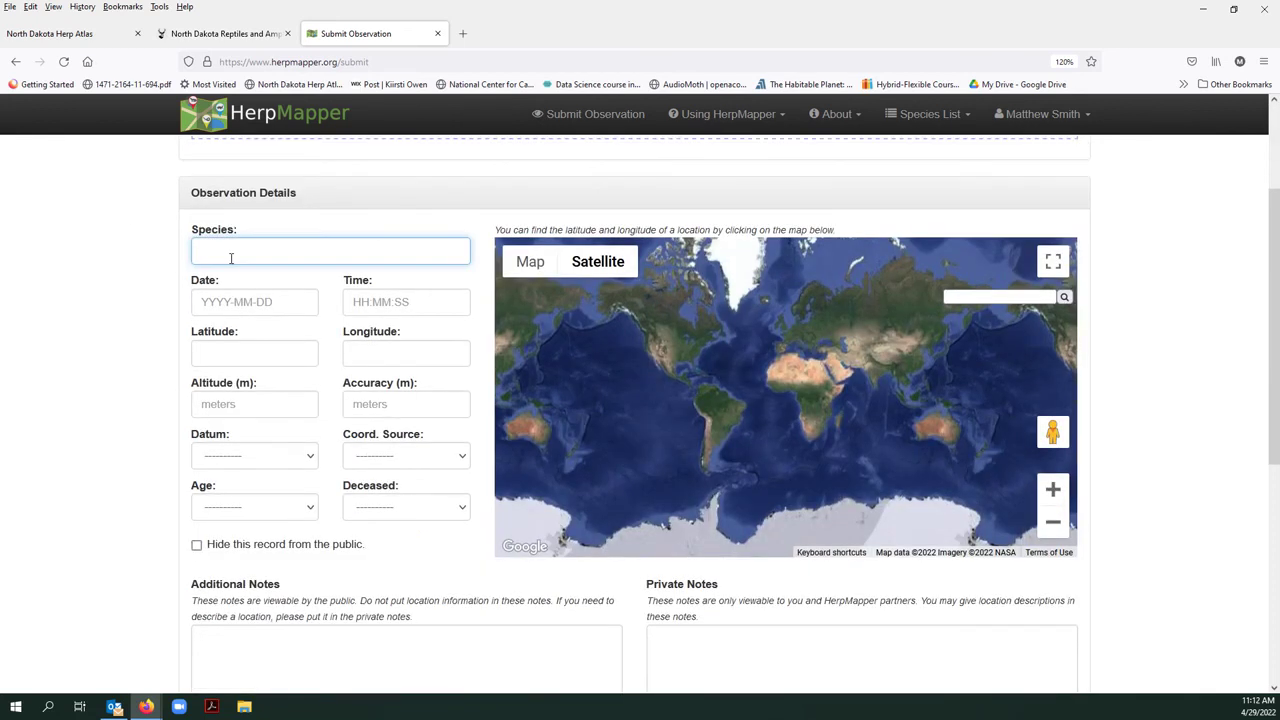
type("Yellow")
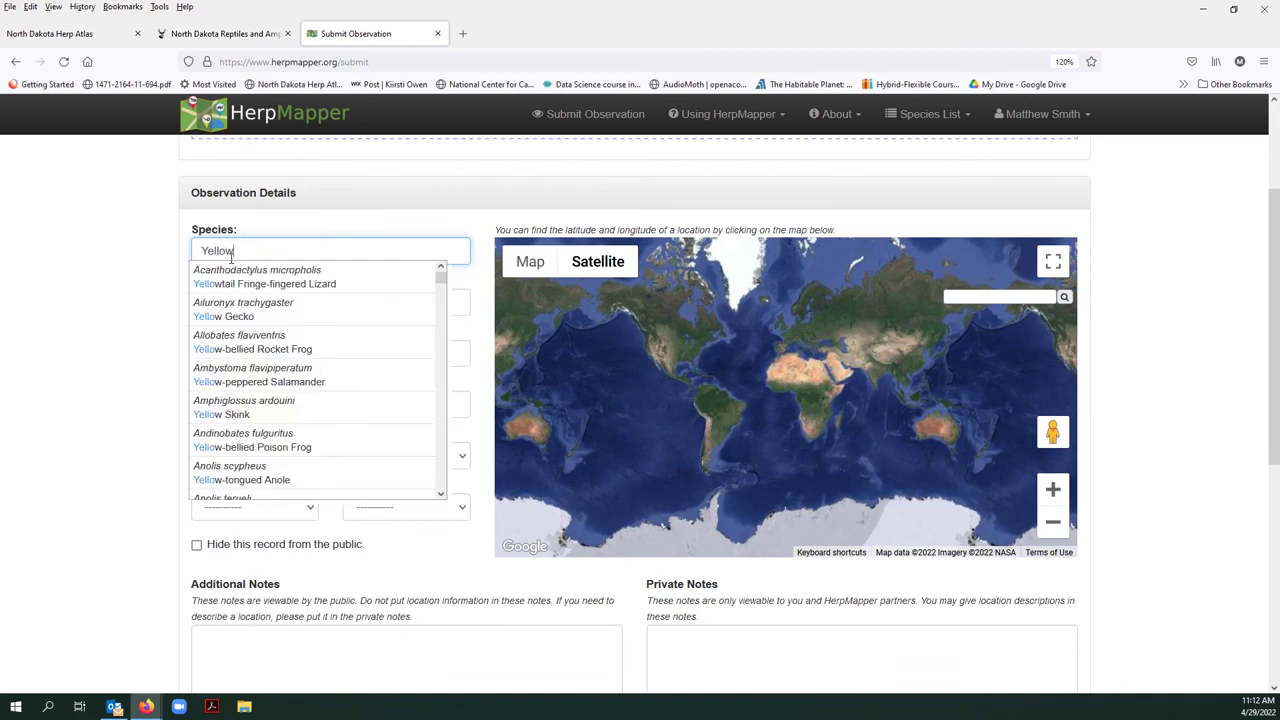
type(" bellied")
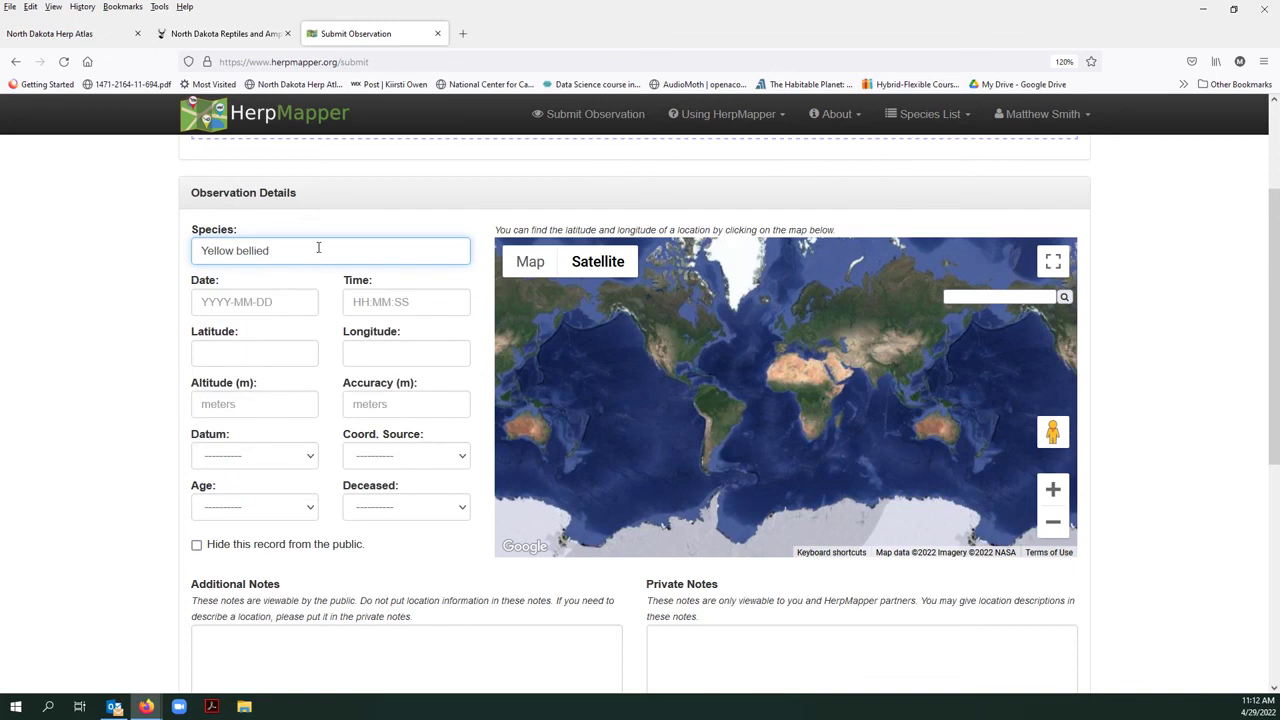
key("BackSpace")
key("BackSpace")
key("BackSpace")
key("BackSpace")
key("BackSpace")
key("BackSpace")
key("BackSpace")
key("BackSpace")
key("BackSpace")
key("BackSpace")
key("BackSpace")
key("BackSpace")
key("BackSpace")
key("BackSpace")
Search the species by "coluber constric" and choose Coluber constrictor flaviventris, the Eastern Yellowbelly Racer
type("coluber constric")
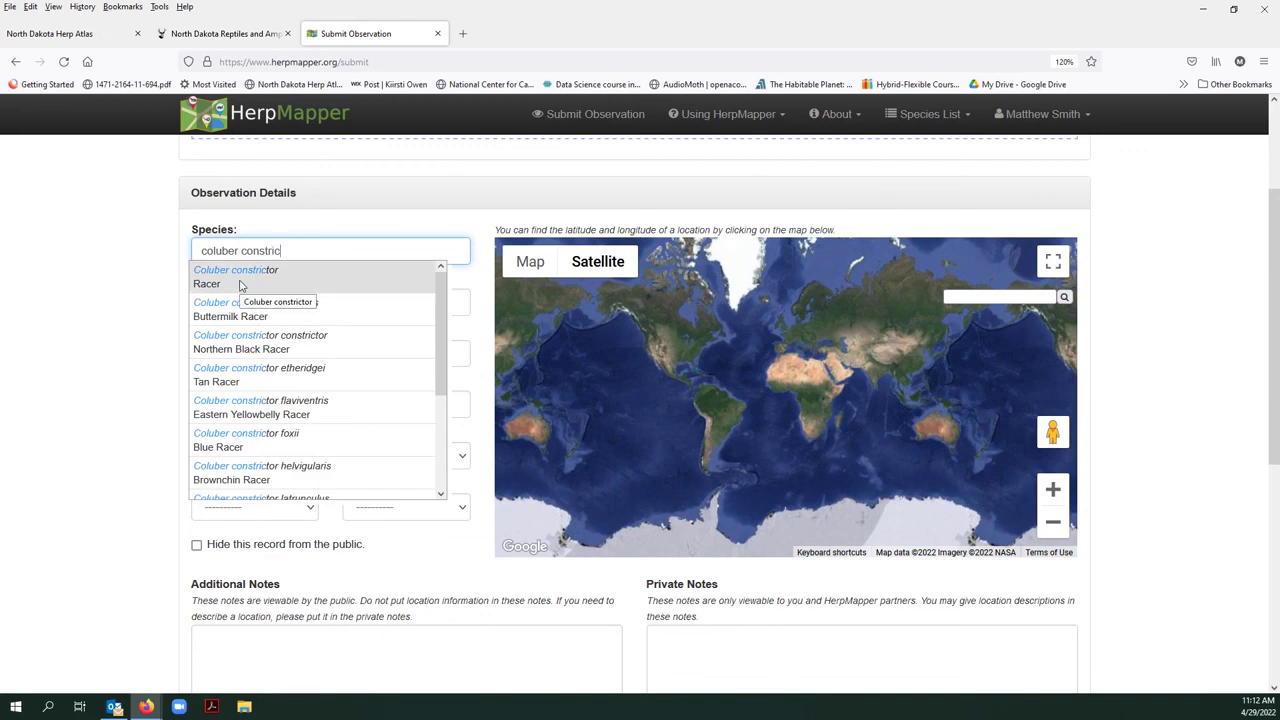
left_click(249, 408)
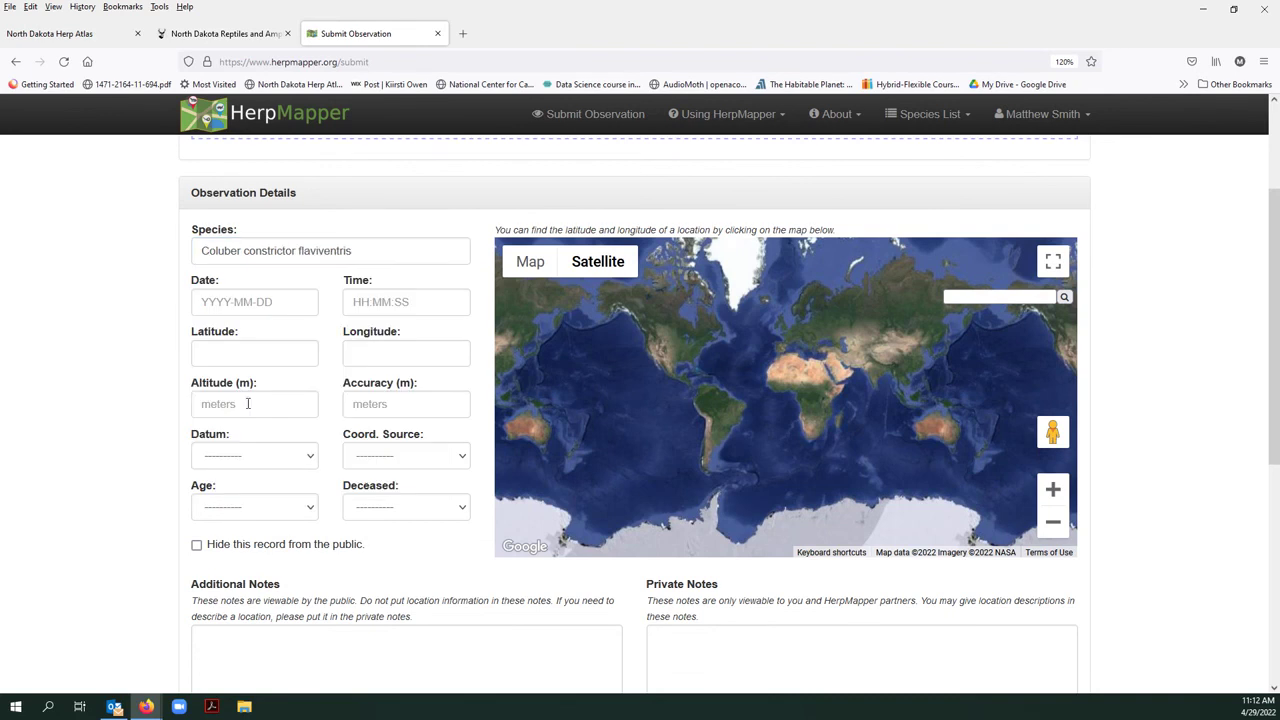
Browse to the Pictures folder for a voucher image and display its files as large icons
scroll(420, 265, "up", 3)
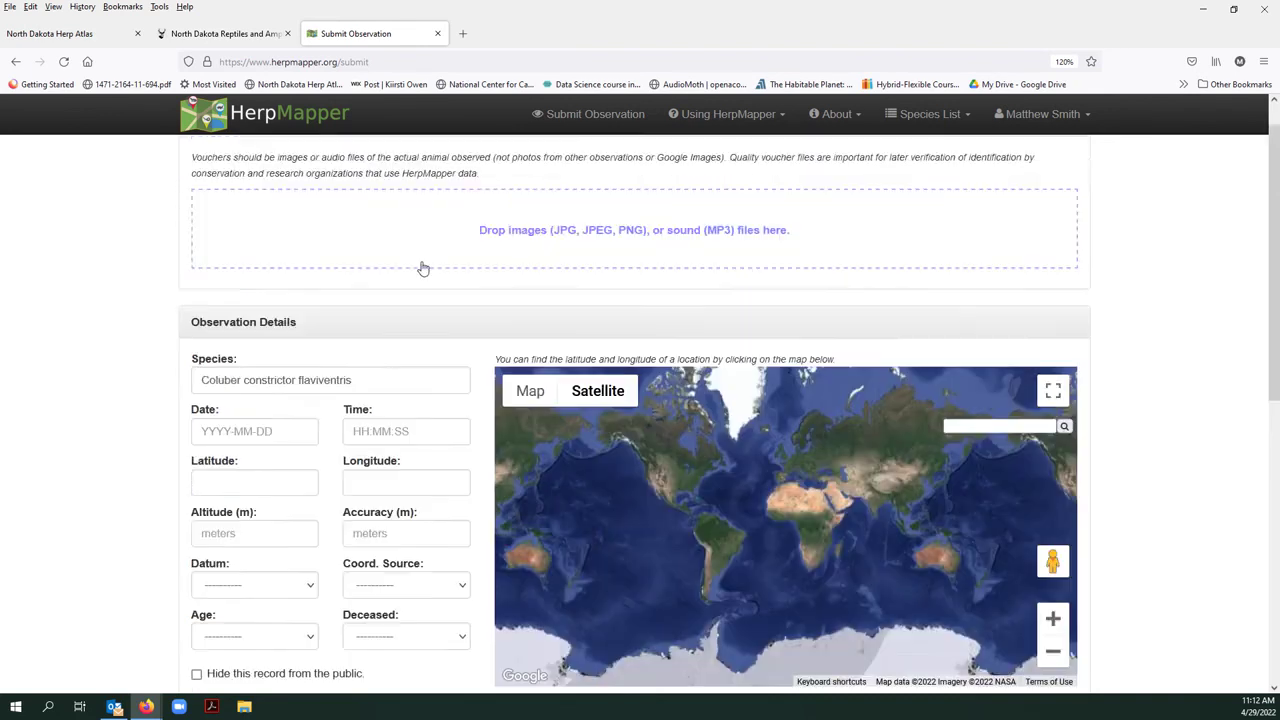
left_click(520, 271)
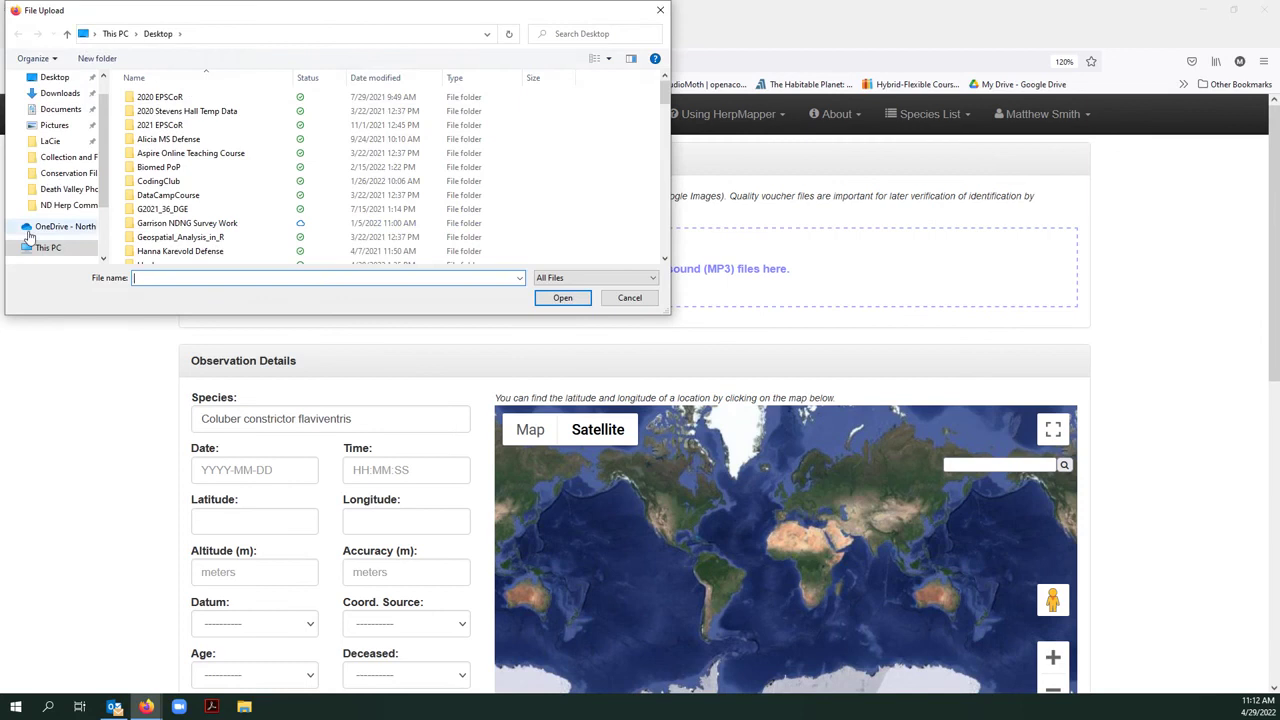
left_click(54, 125)
scroll(290, 220, "down", 3)
scroll(290, 220, "down", 4)
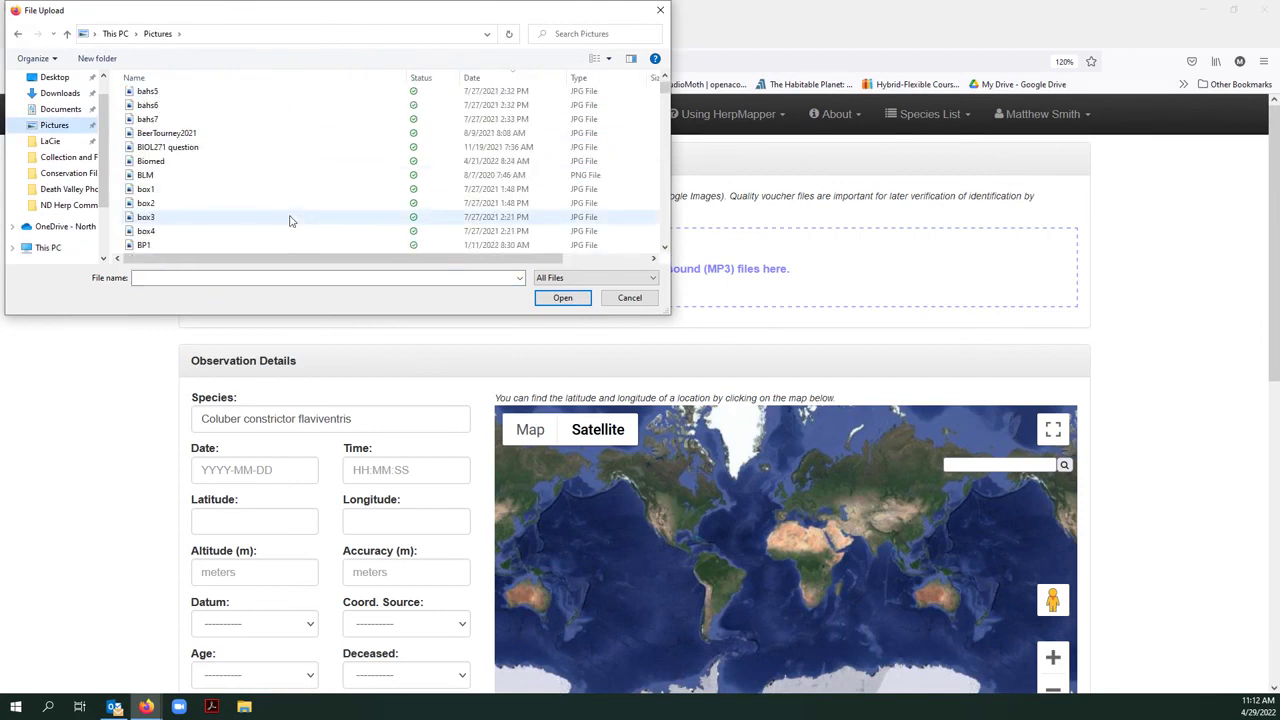
scroll(290, 220, "down", 10)
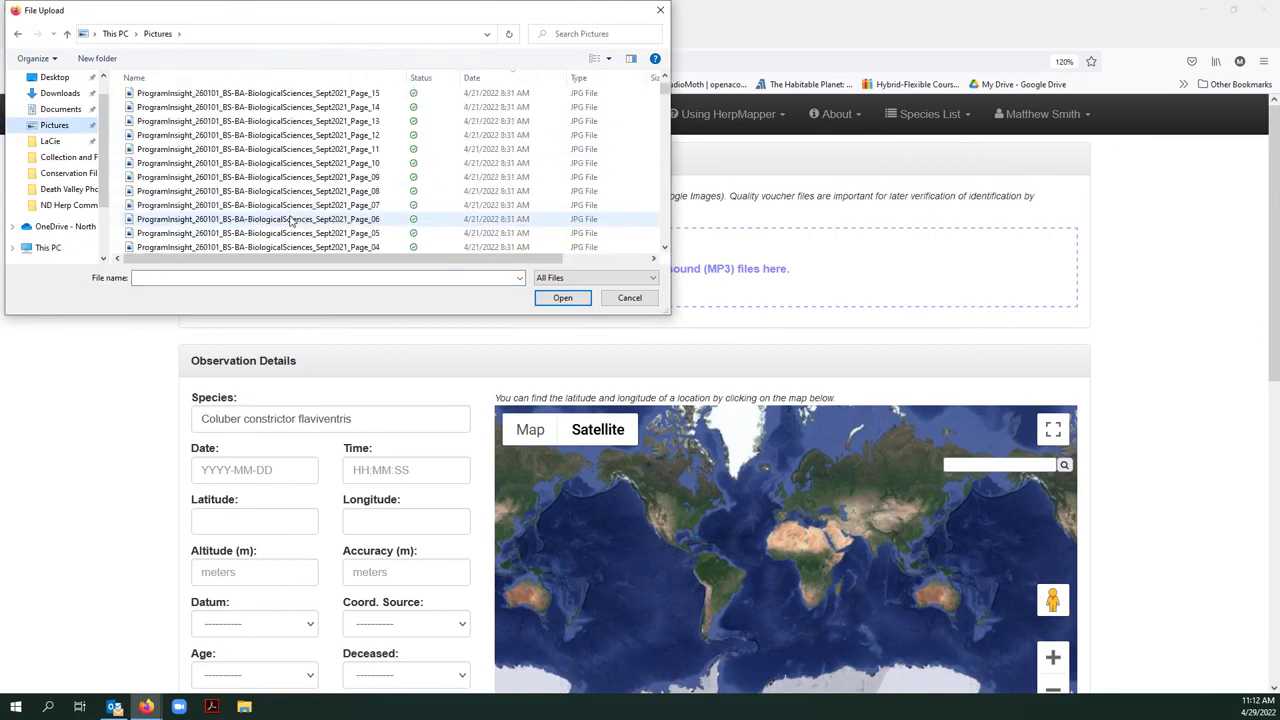
left_click(609, 58)
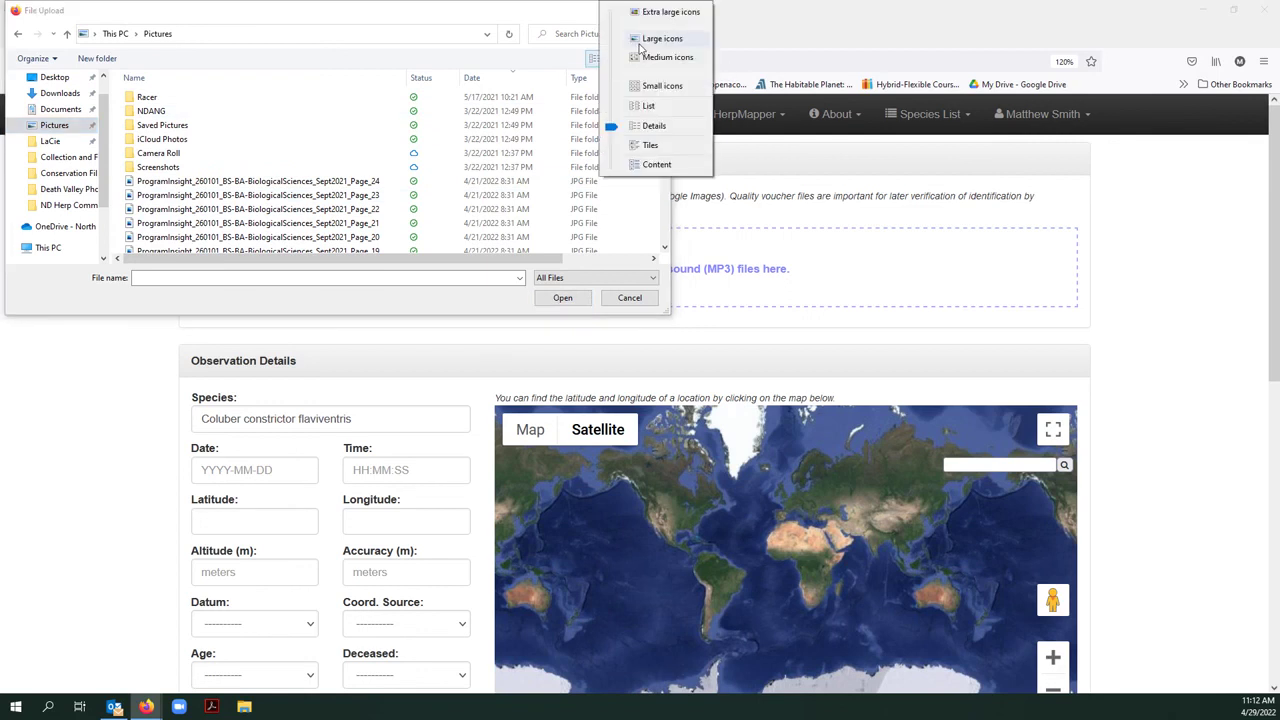
left_click(640, 40)
Find the toad photo IMG_1375 in the Pictures folder and add it as the observation's voucher
scroll(557, 122, "down", 8)
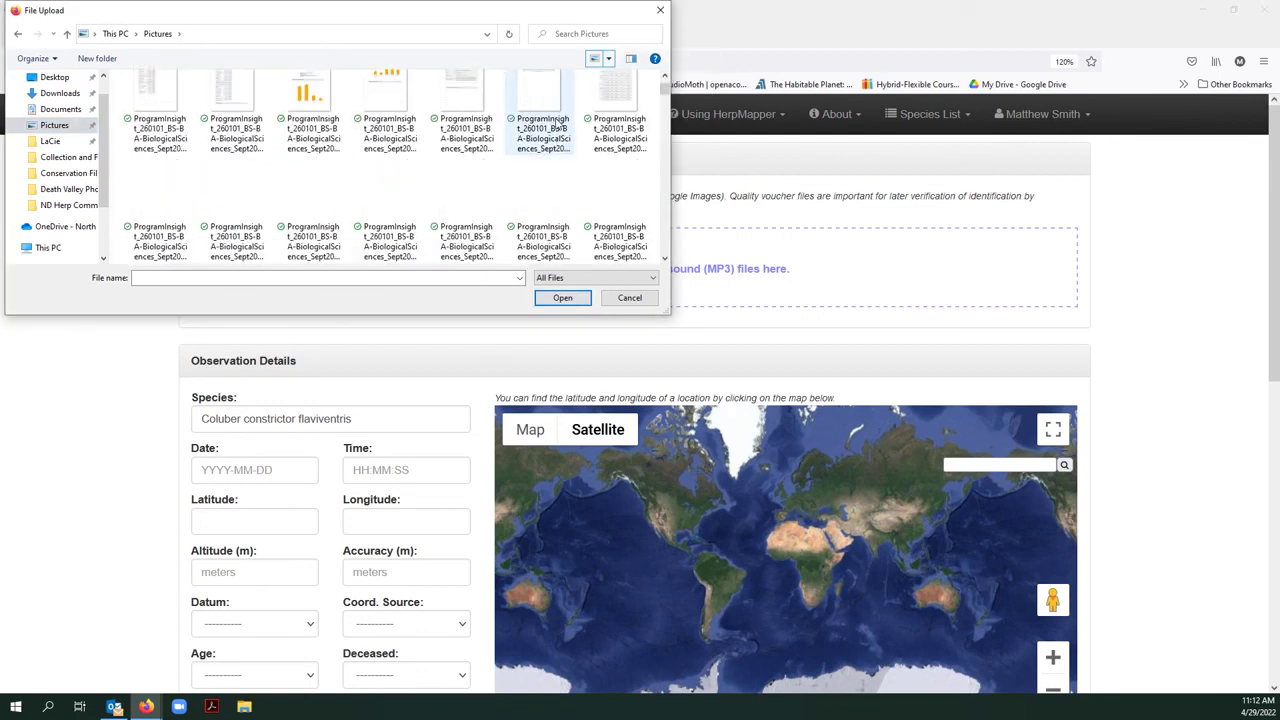
scroll(557, 122, "down", 10)
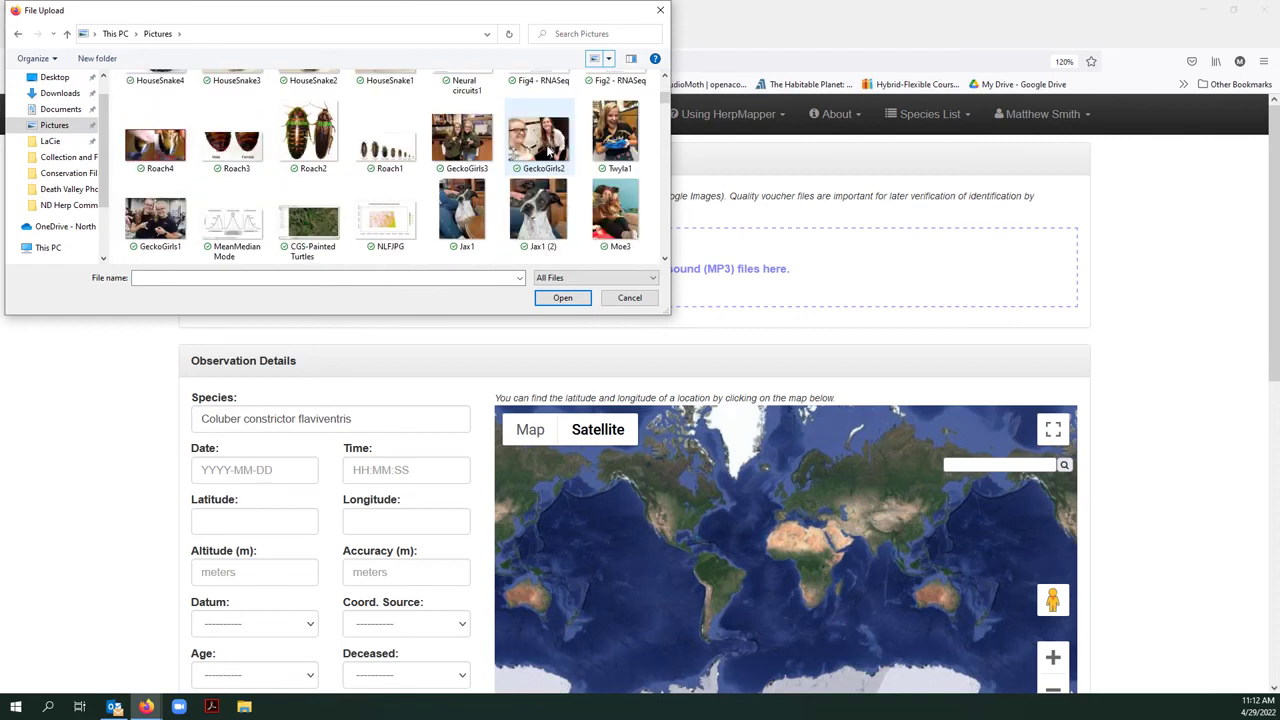
left_click(664, 75)
left_click(664, 75)
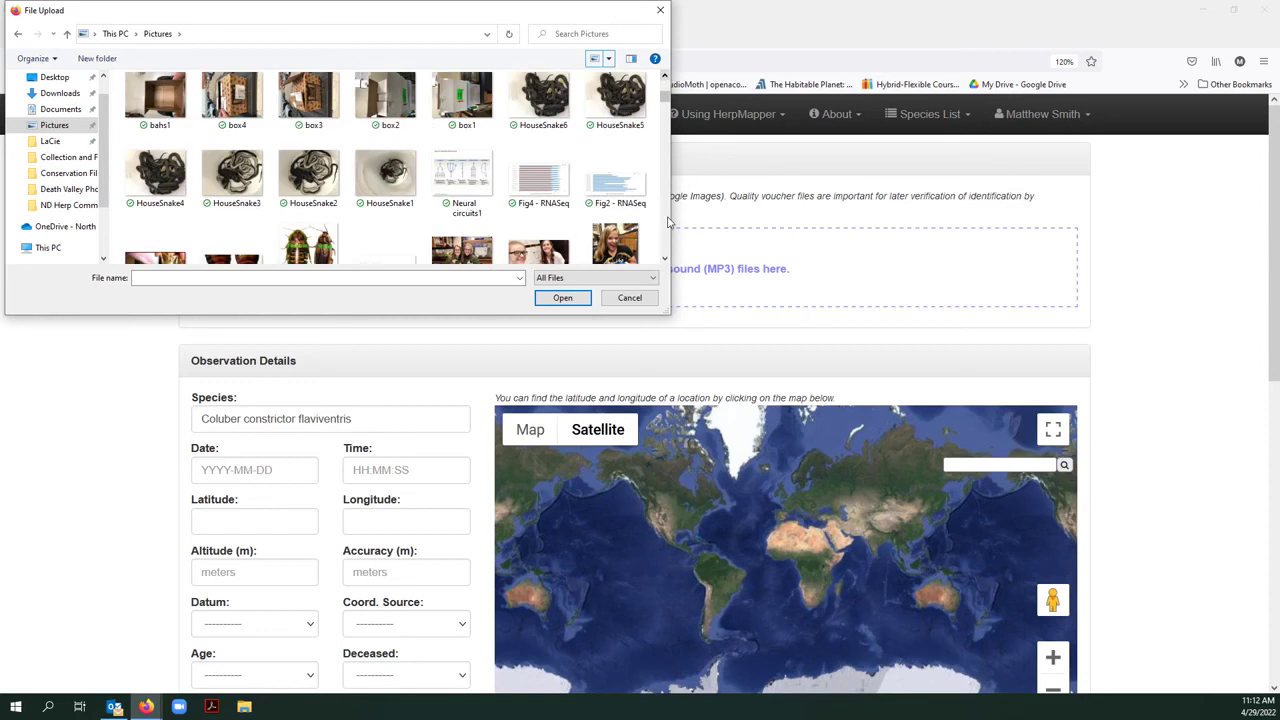
left_click(665, 259)
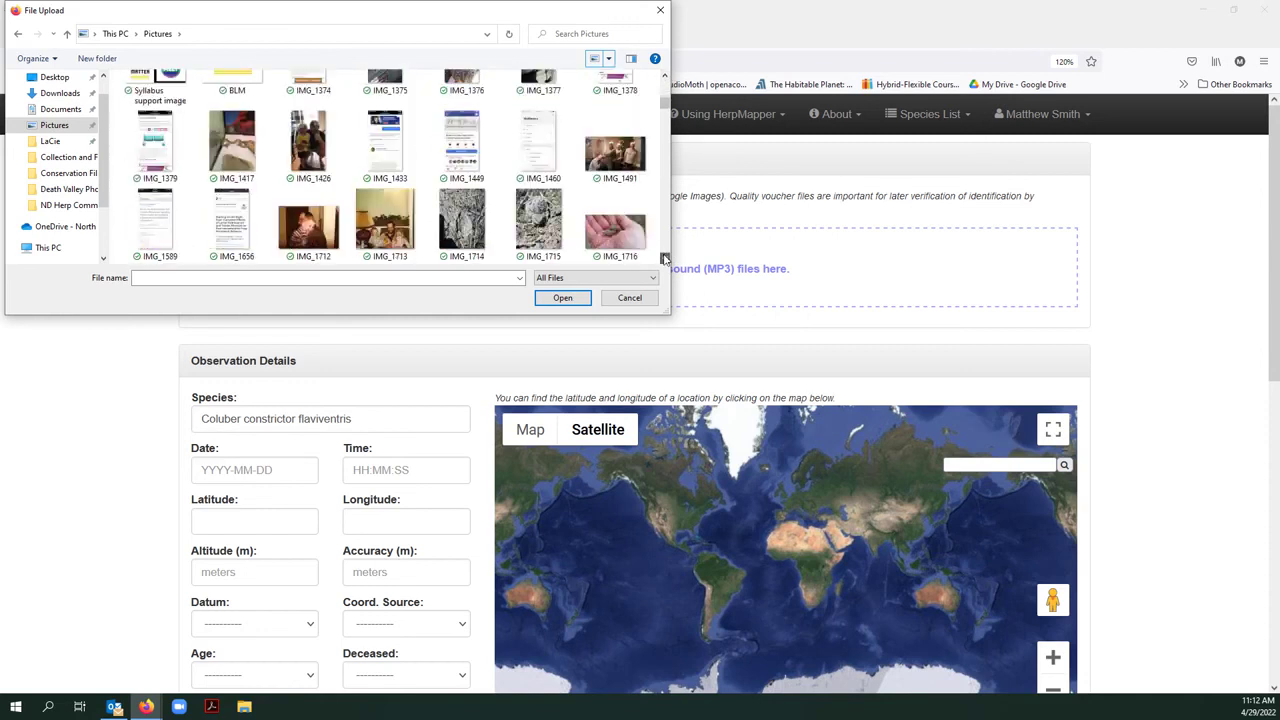
left_click_drag(665, 259, 663, 259)
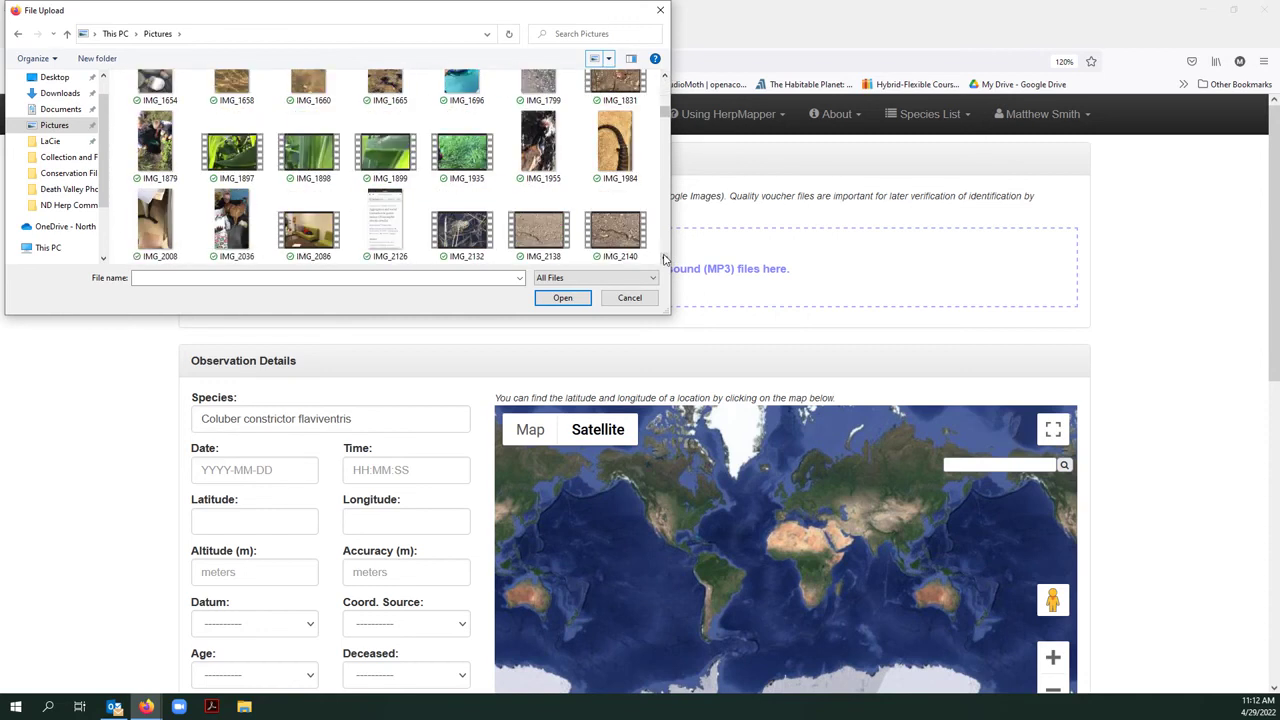
left_click(664, 76)
left_click_drag(665, 76, 666, 78)
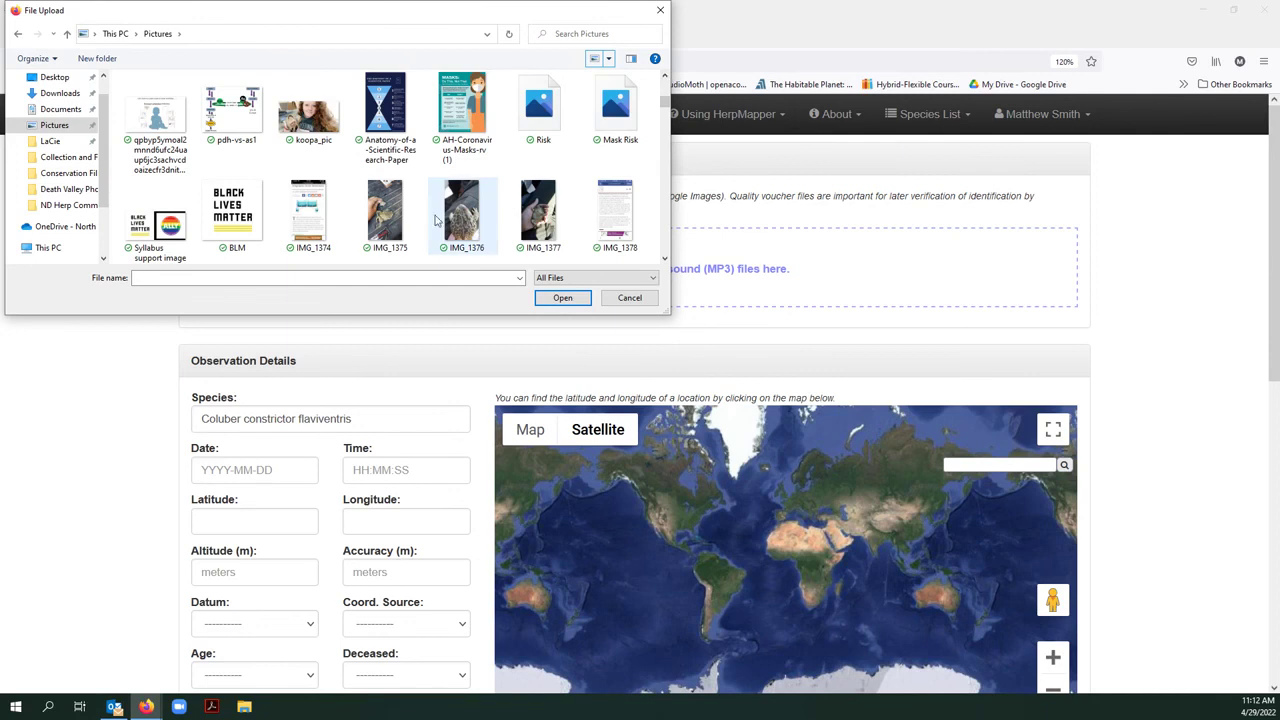
left_click(379, 218)
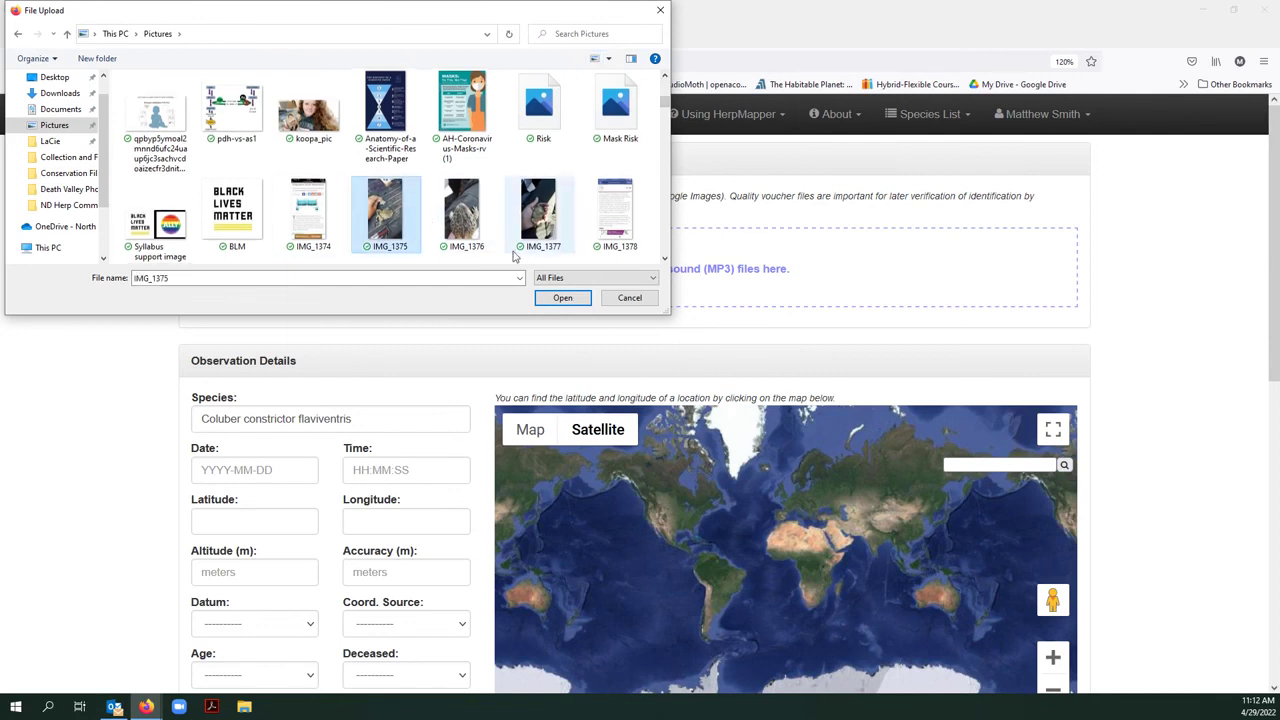
left_click(562, 298)
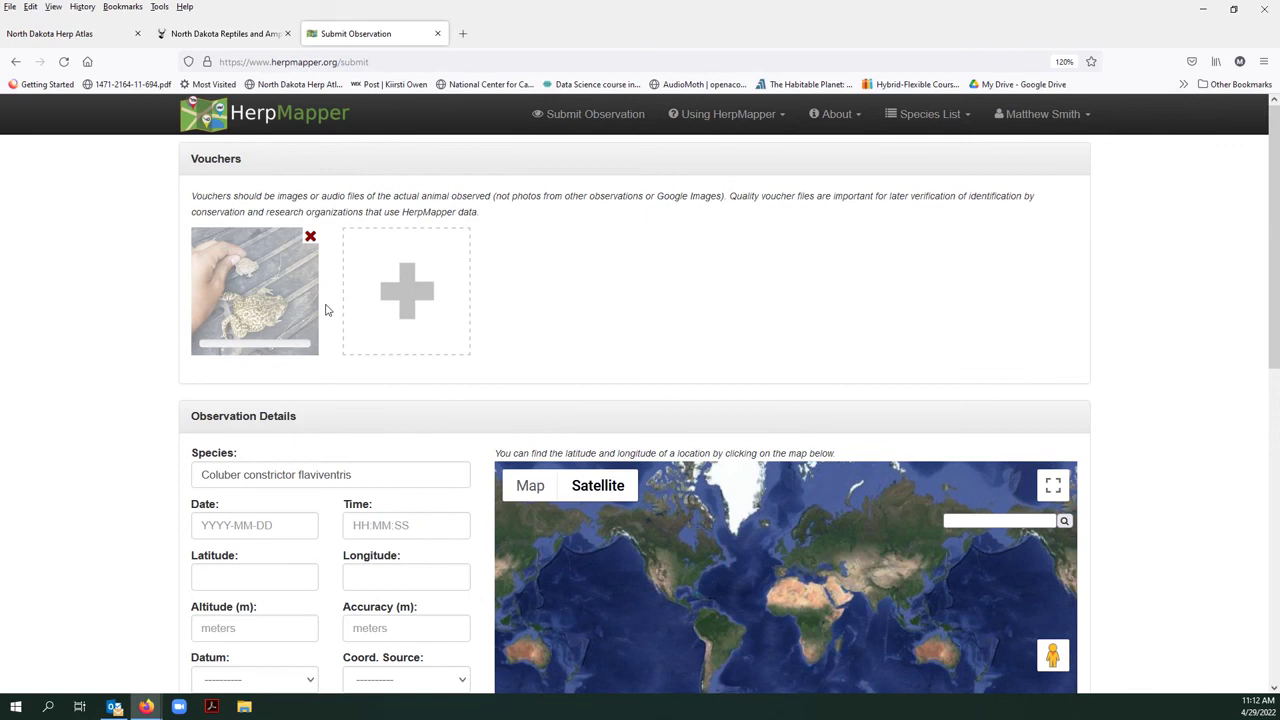
Replace the observation's species with Anaxyrus hemiophrys, found by its common name Canadian Toad
left_click(357, 475)
left_click_drag(358, 475, 165, 476)
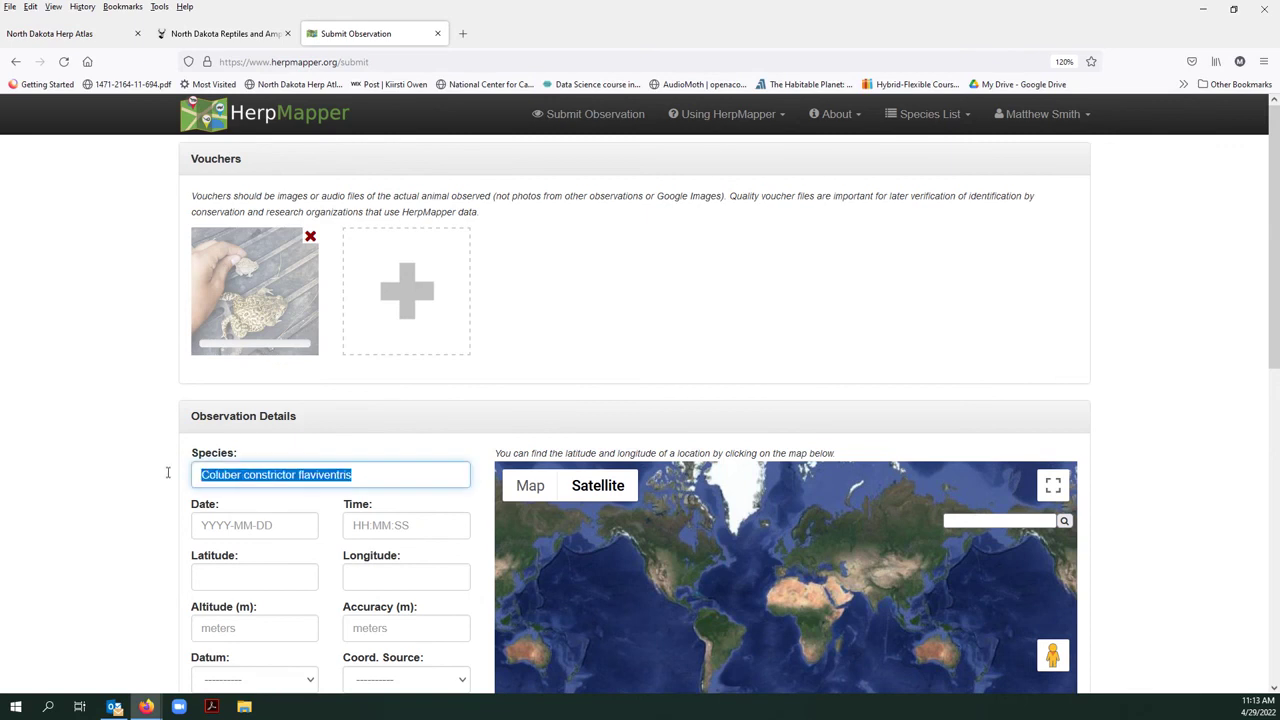
type("ana")
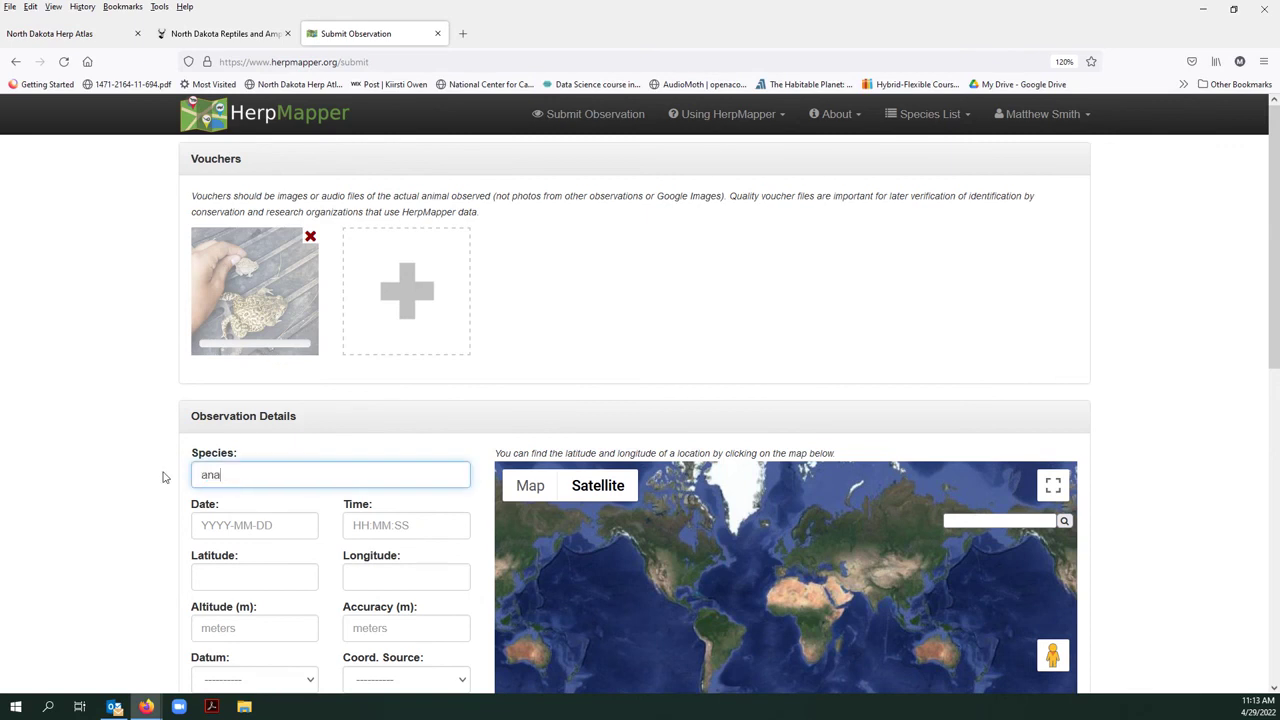
type("xyrus")
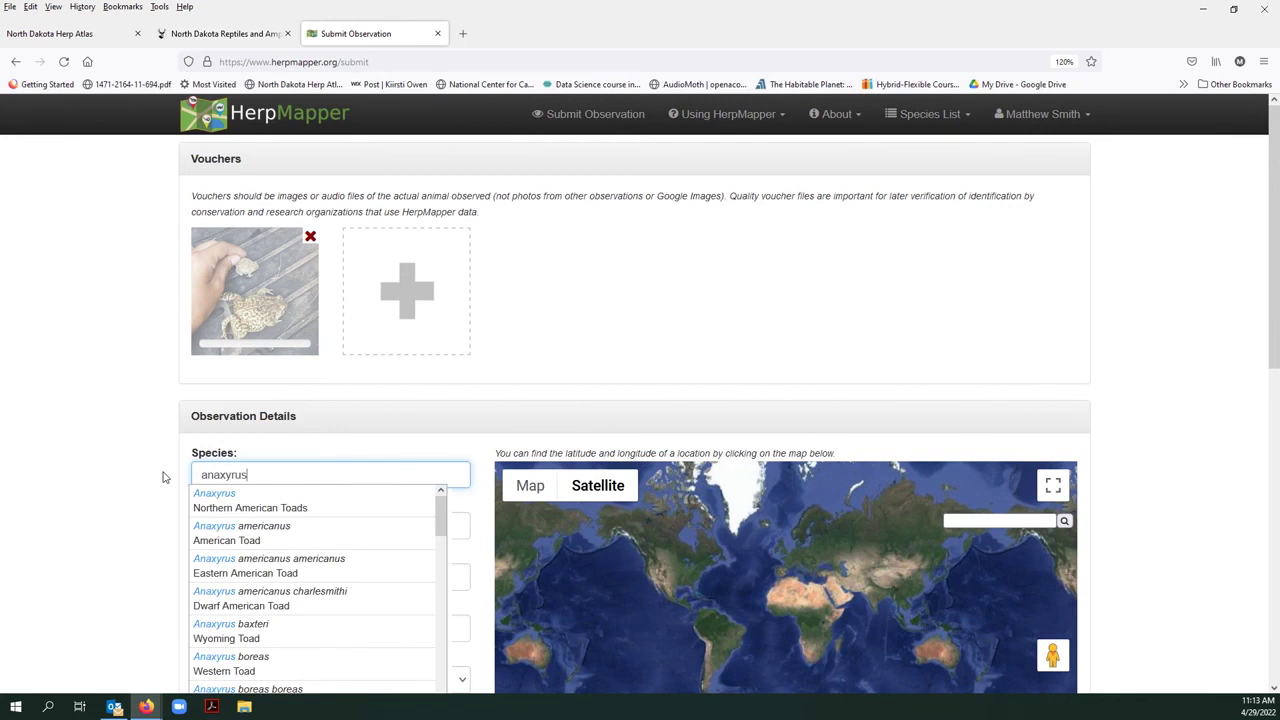
double_click(261, 475)
type("canadan")
key("BackSpace")
type("ian to")
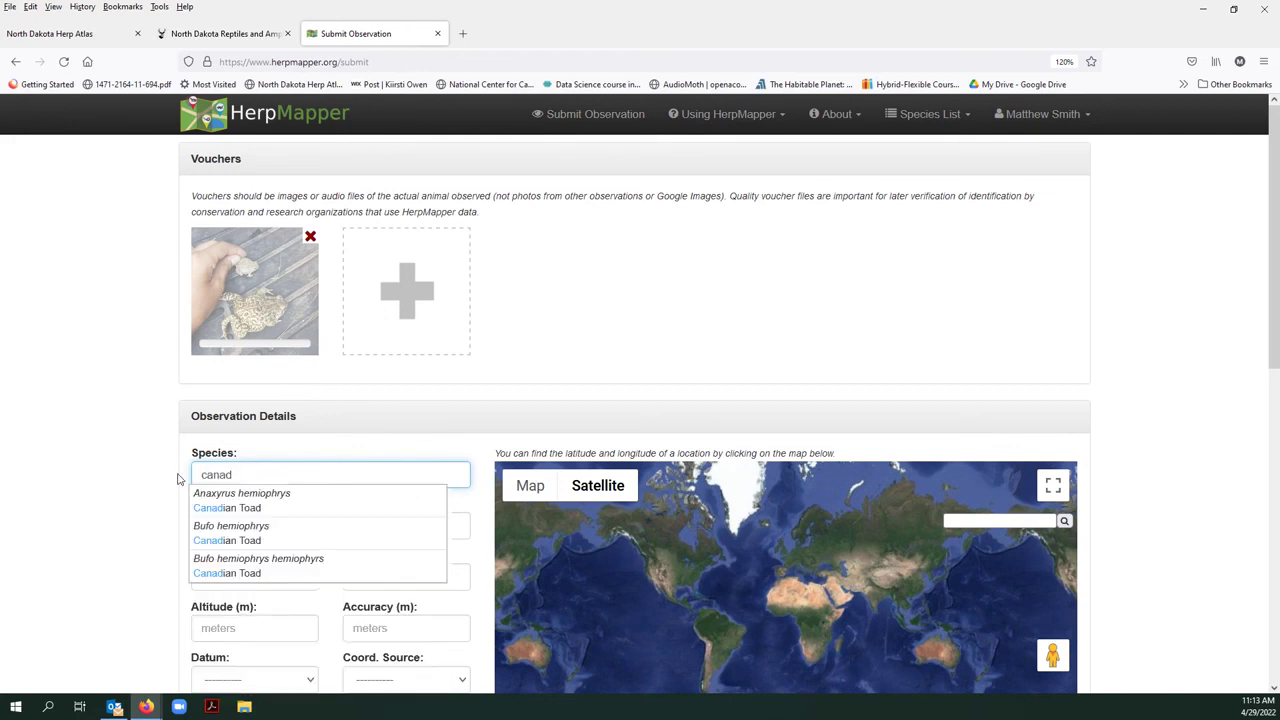
key("Down")
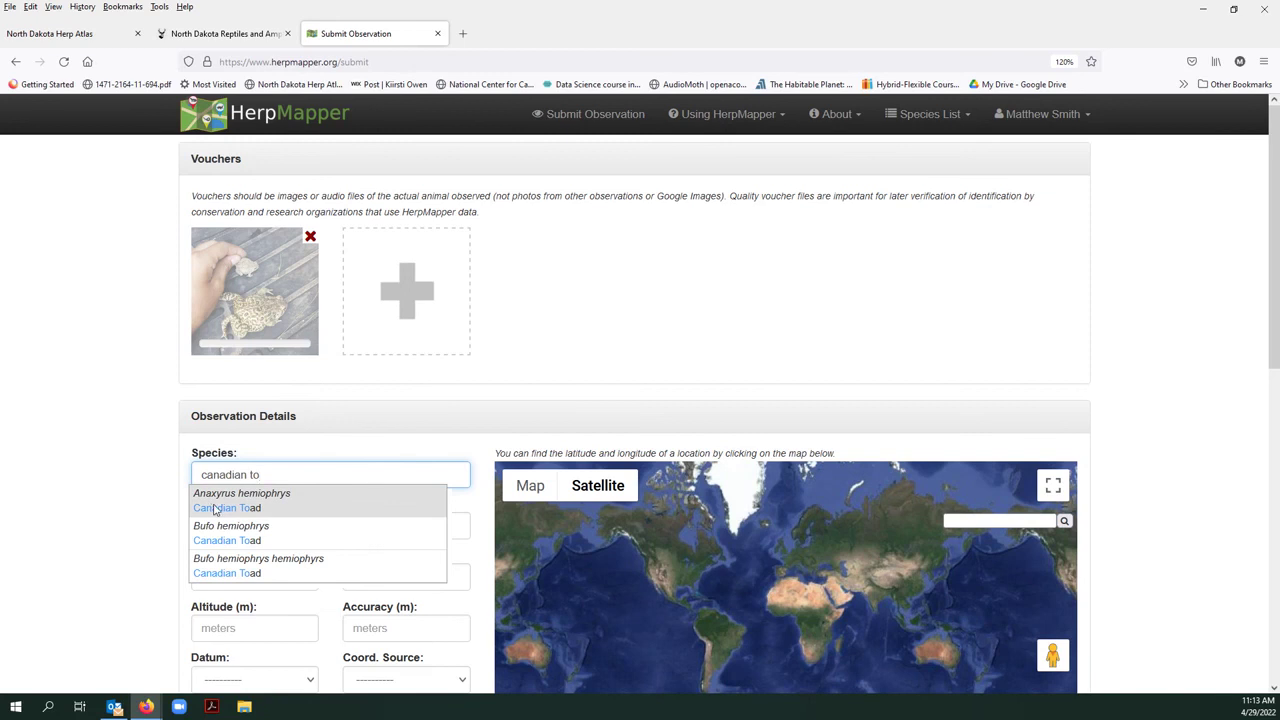
key("Return")
Fill in the observation date as 2022-04-29 and the time as 11:13:18
scroll(140, 476, "down", 3)
left_click(231, 357)
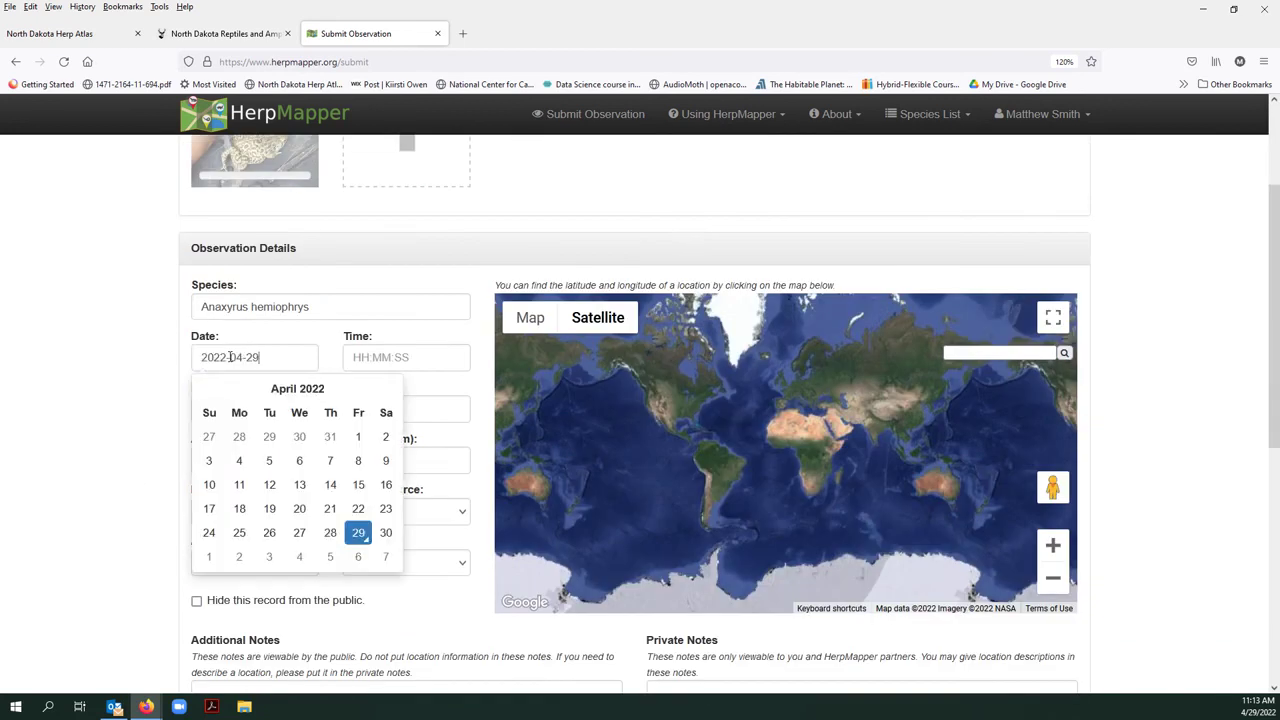
left_click(362, 362)
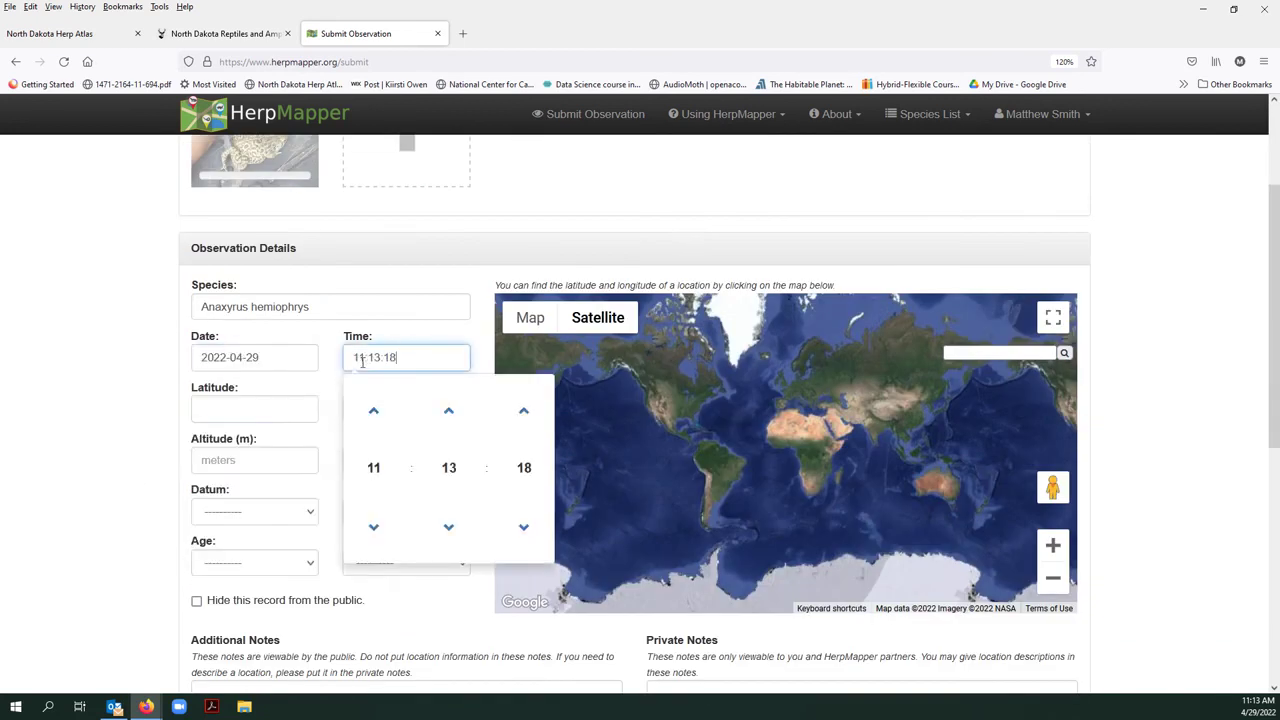
Point out the latitude and longitude fields and view the map for locating the observation
left_click(214, 408)
left_click(361, 409)
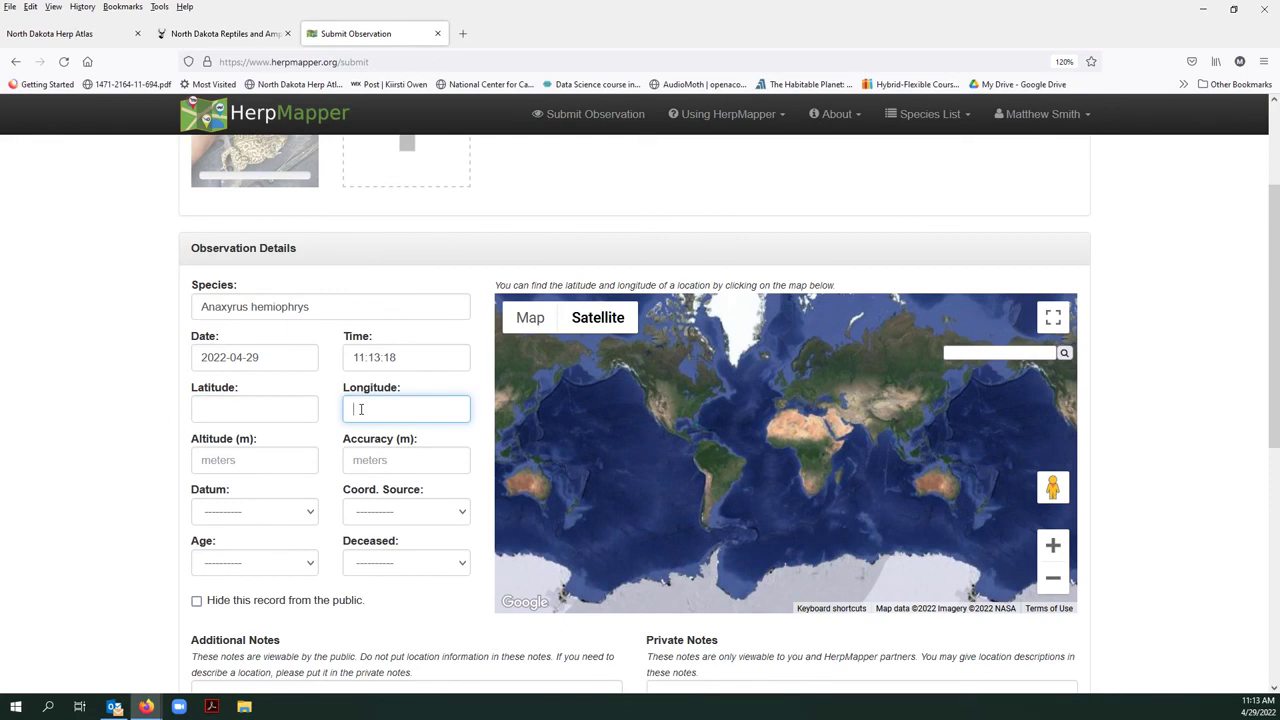
scroll(695, 435, "up", 3)
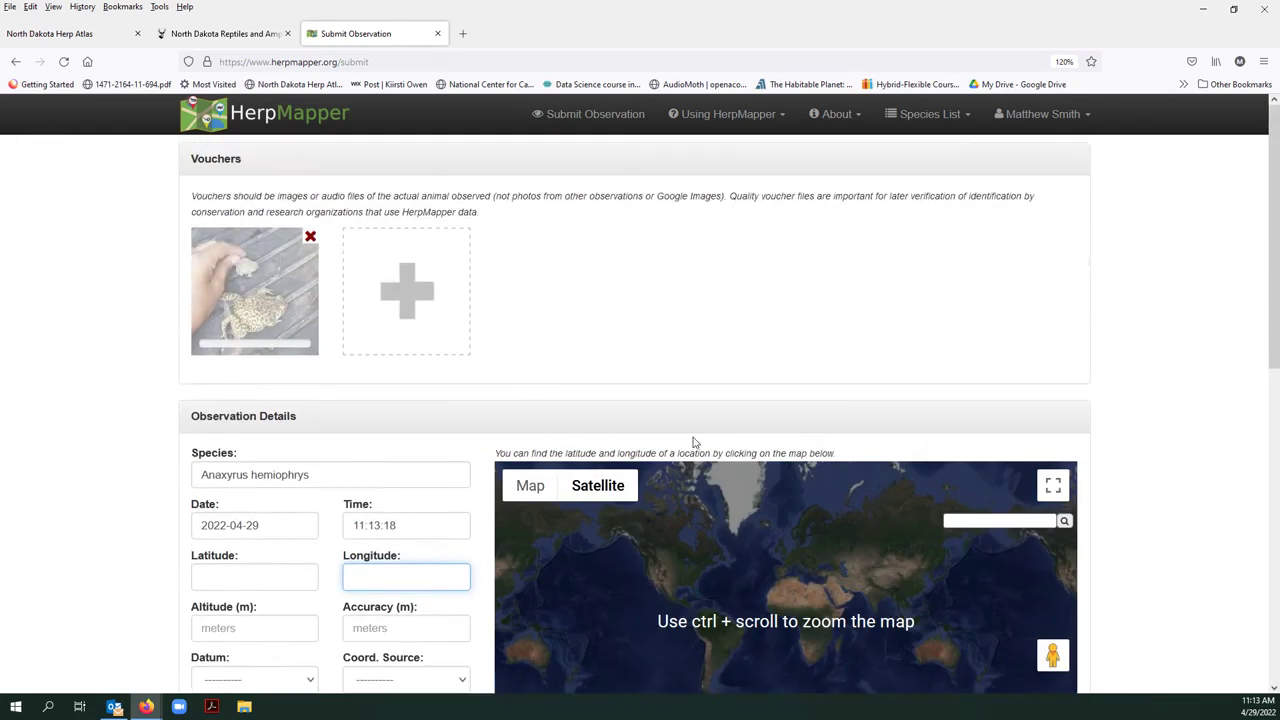
scroll(726, 409, "down", 4)
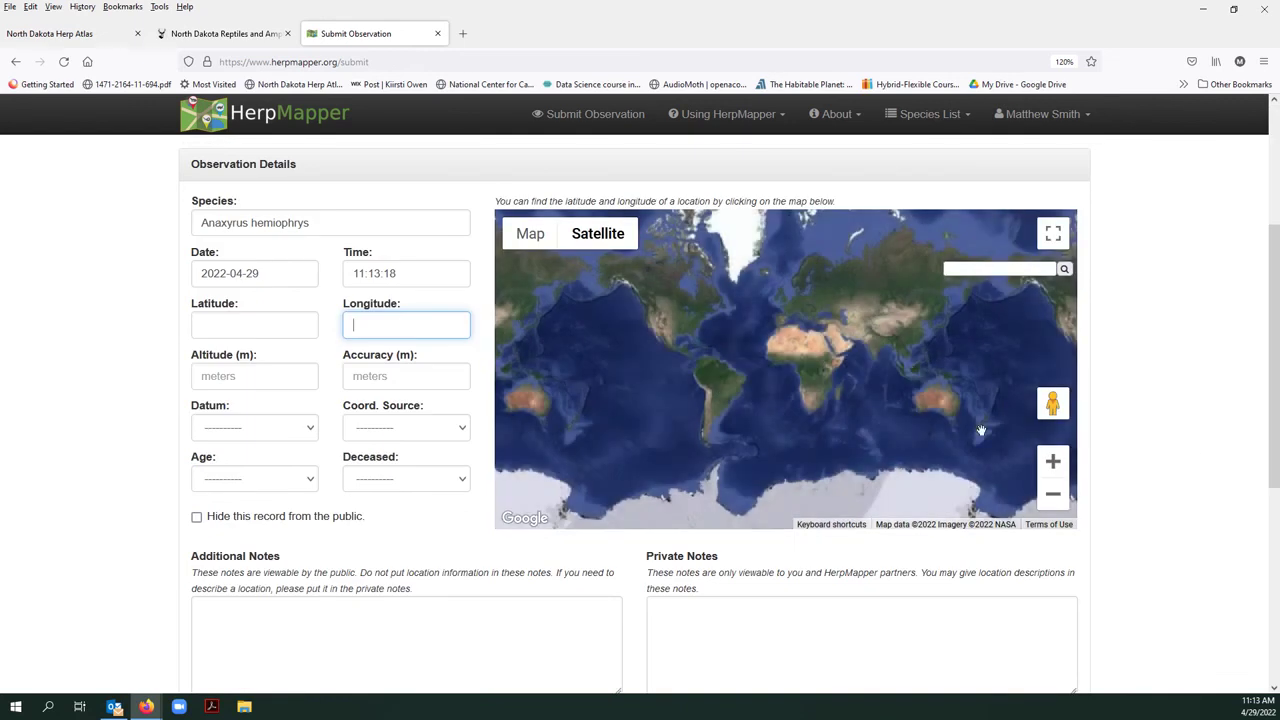
Mark the observation's location on the map just northwest of Harwood, north of Fargo, at about latitude 46.99 and longitude -96.90
left_click(1052, 474)
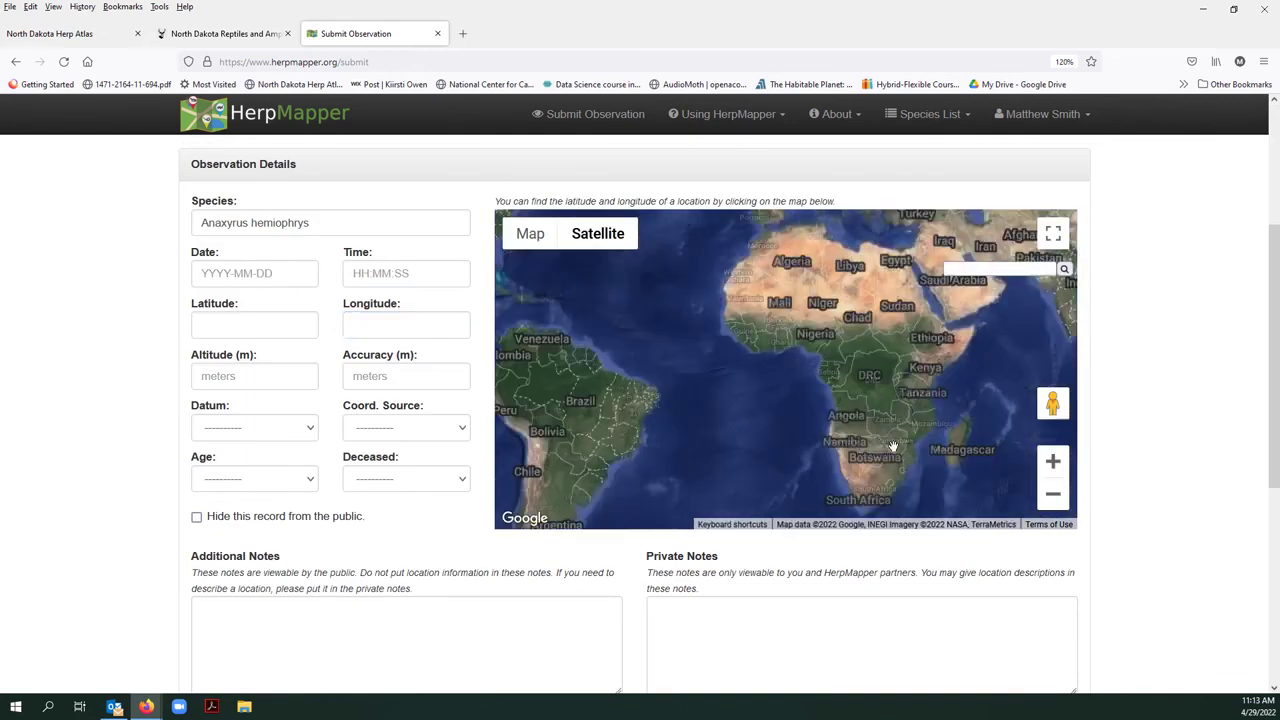
left_click_drag(572, 360, 679, 352)
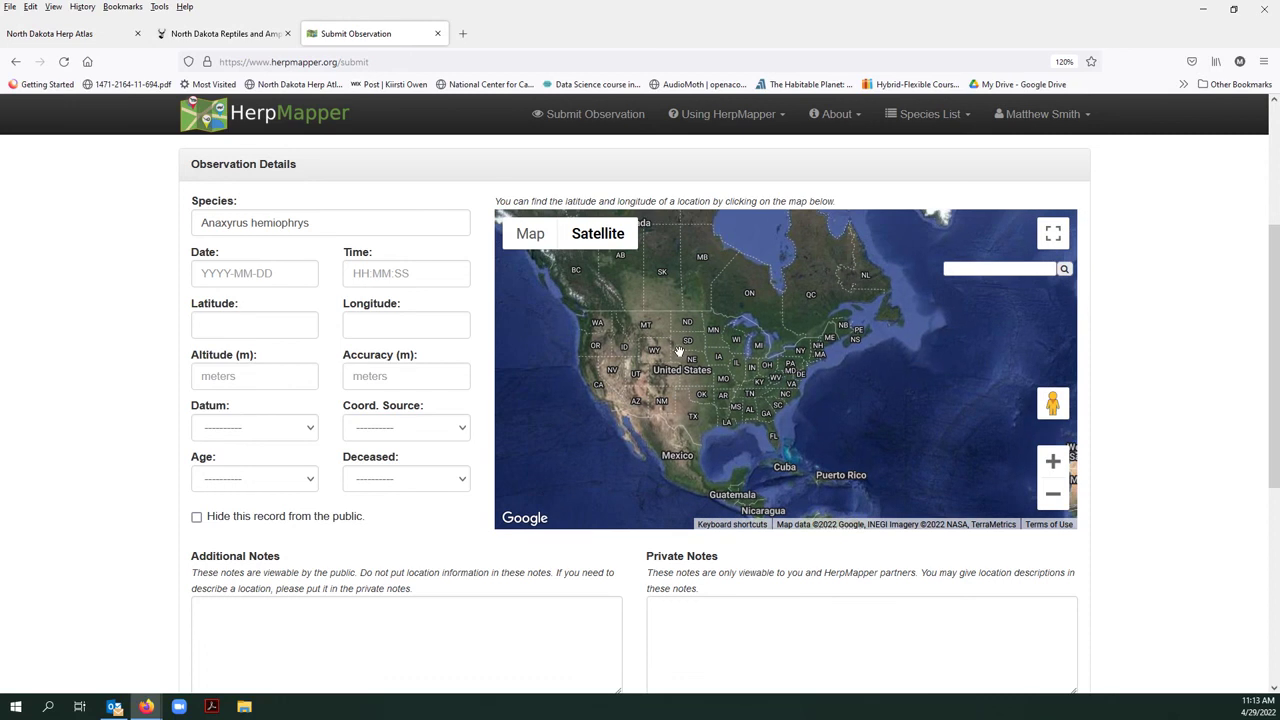
left_click(1052, 461)
left_click(1052, 461)
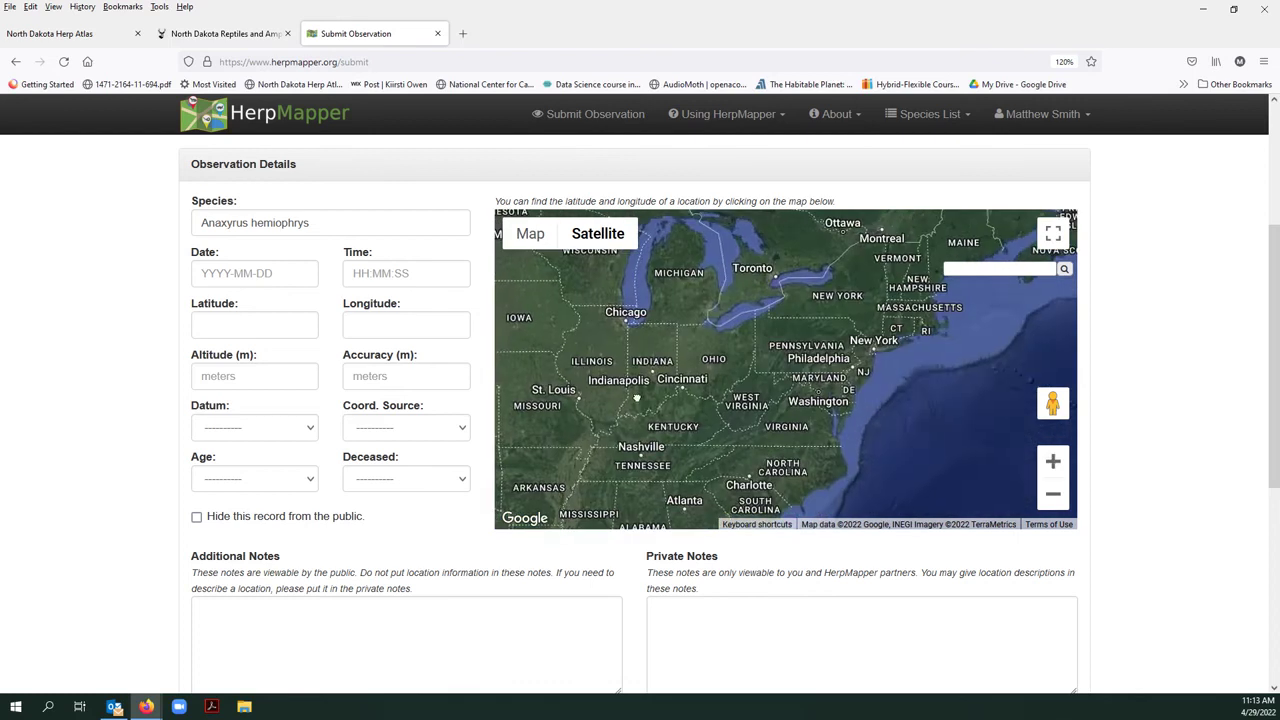
left_click_drag(560, 300, 893, 442)
left_click_drag(675, 355, 697, 377)
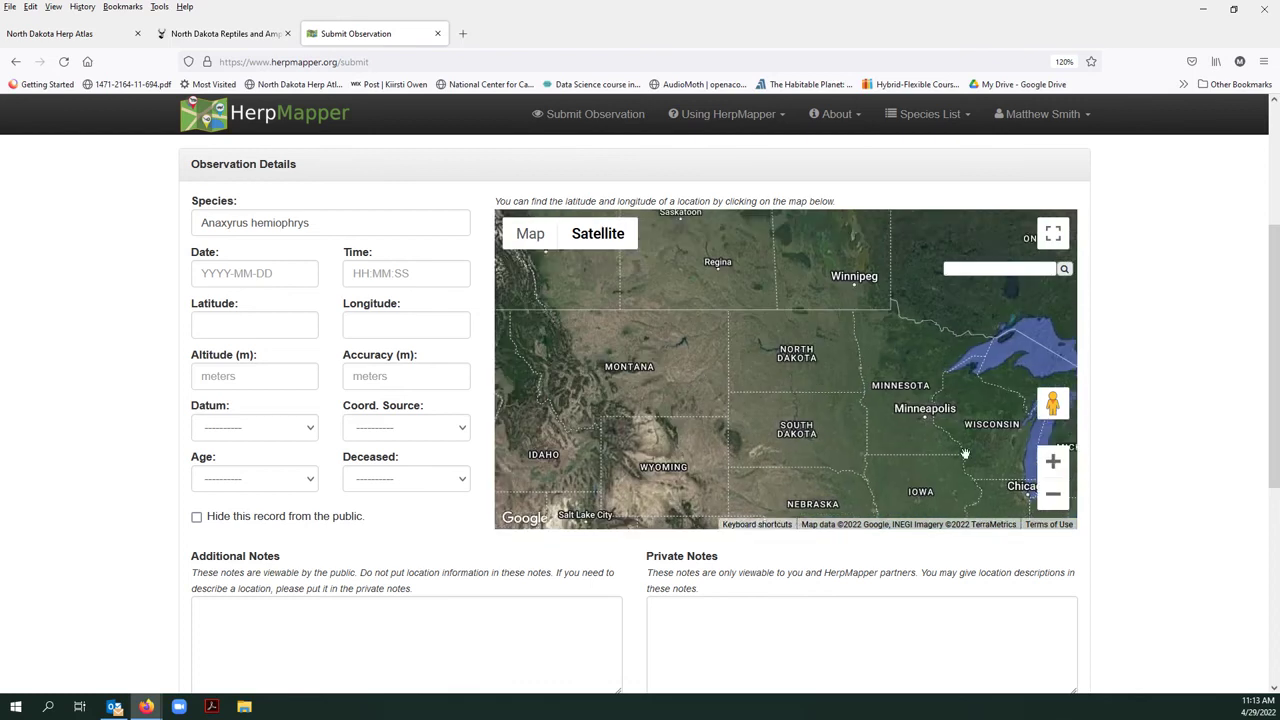
left_click(1052, 461)
left_click(1052, 461)
left_click_drag(918, 400, 633, 397)
left_click(1054, 461)
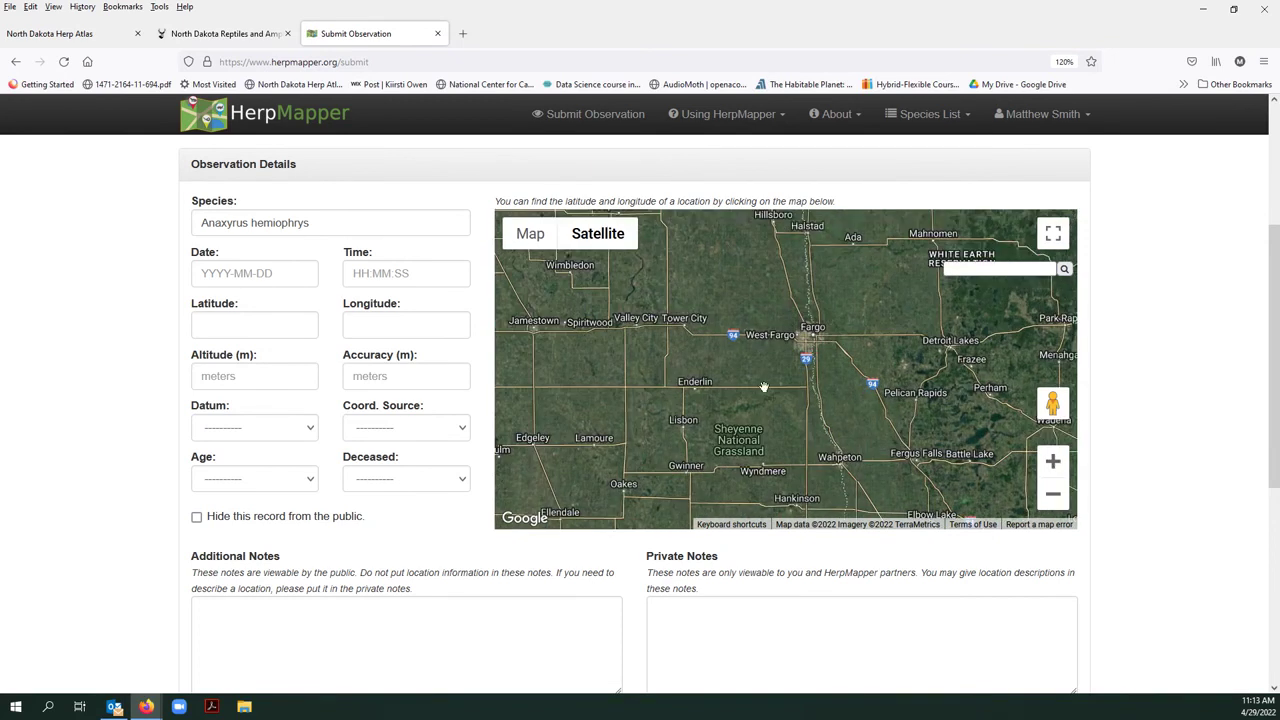
left_click_drag(766, 370, 782, 448)
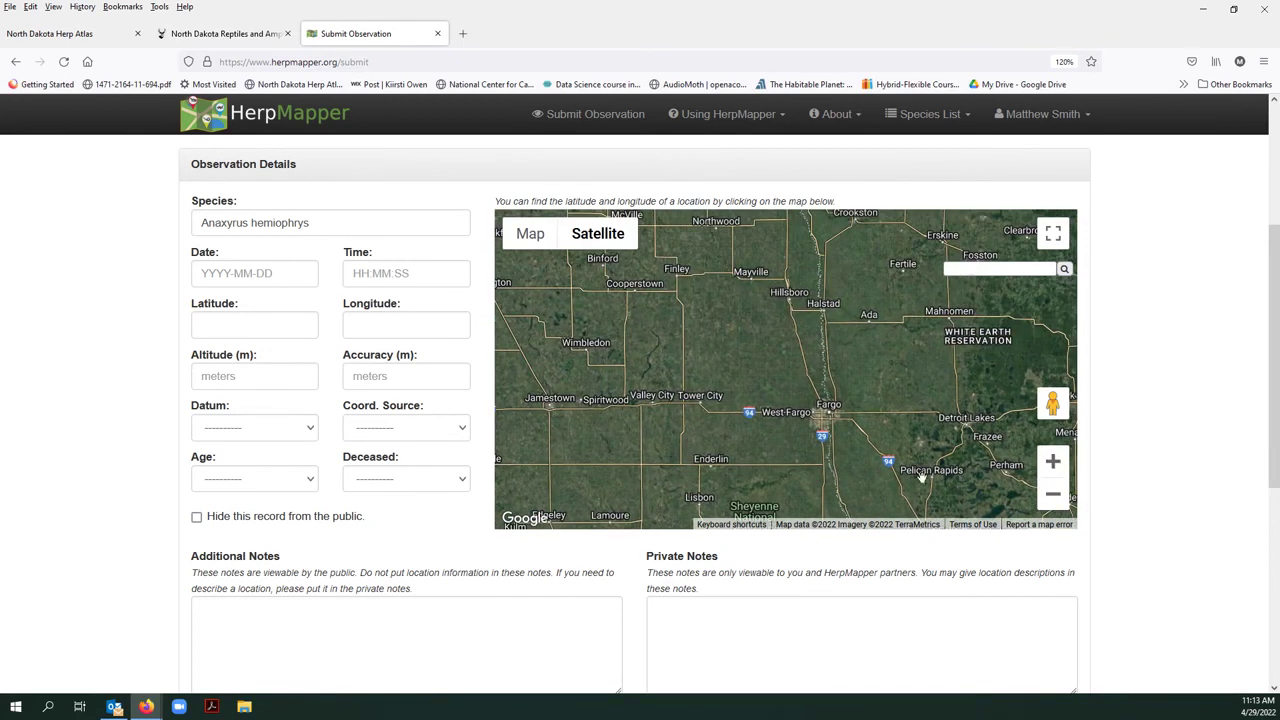
left_click(1052, 461)
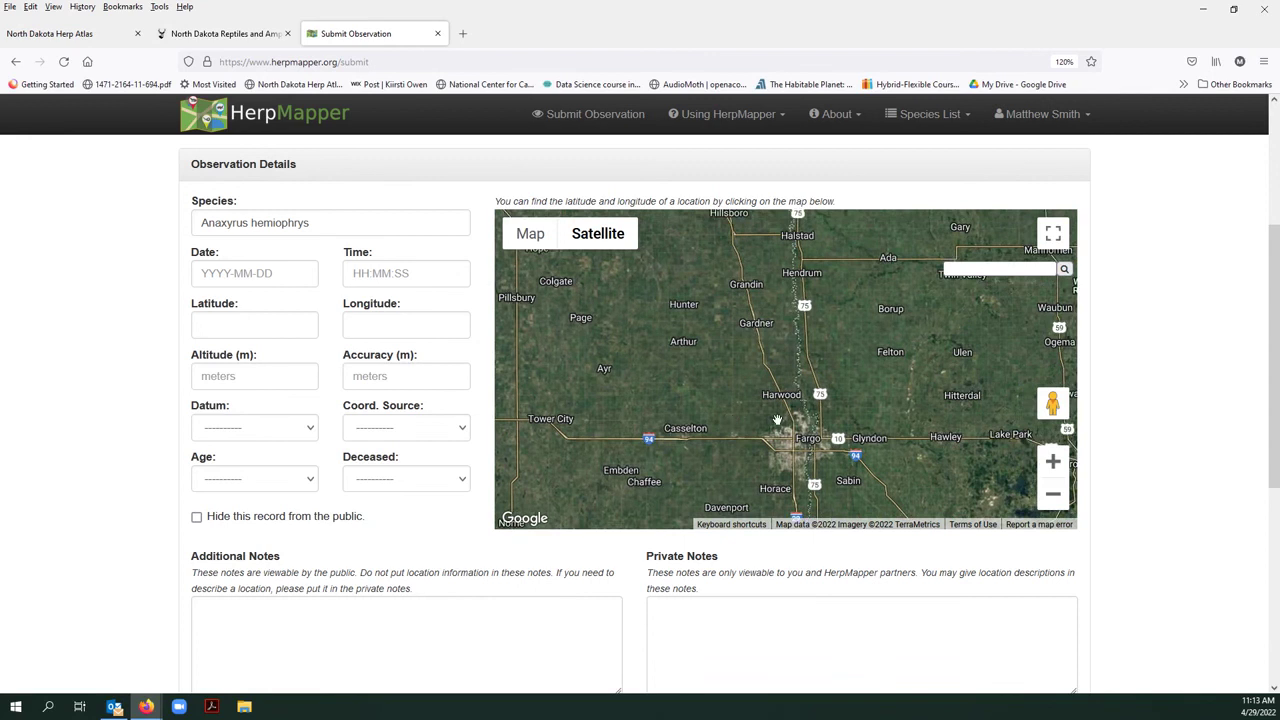
left_click(1052, 461)
left_click_drag(729, 434, 698, 392)
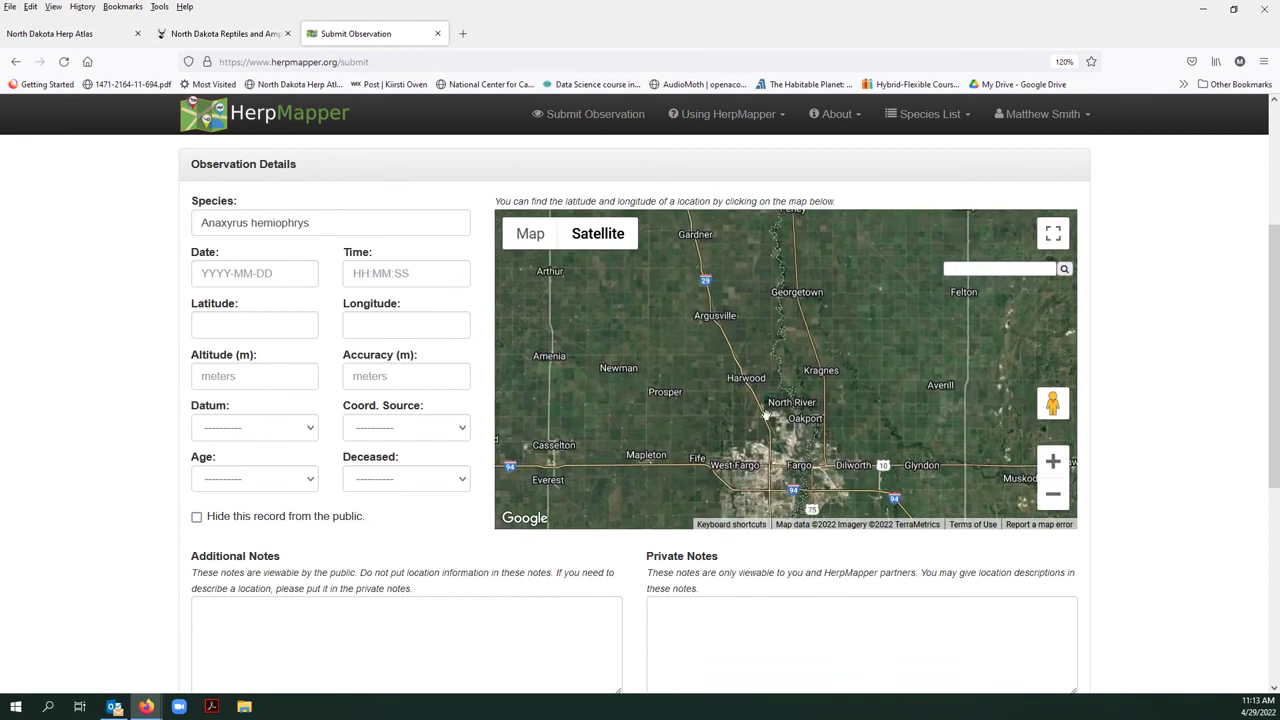
left_click(734, 366)
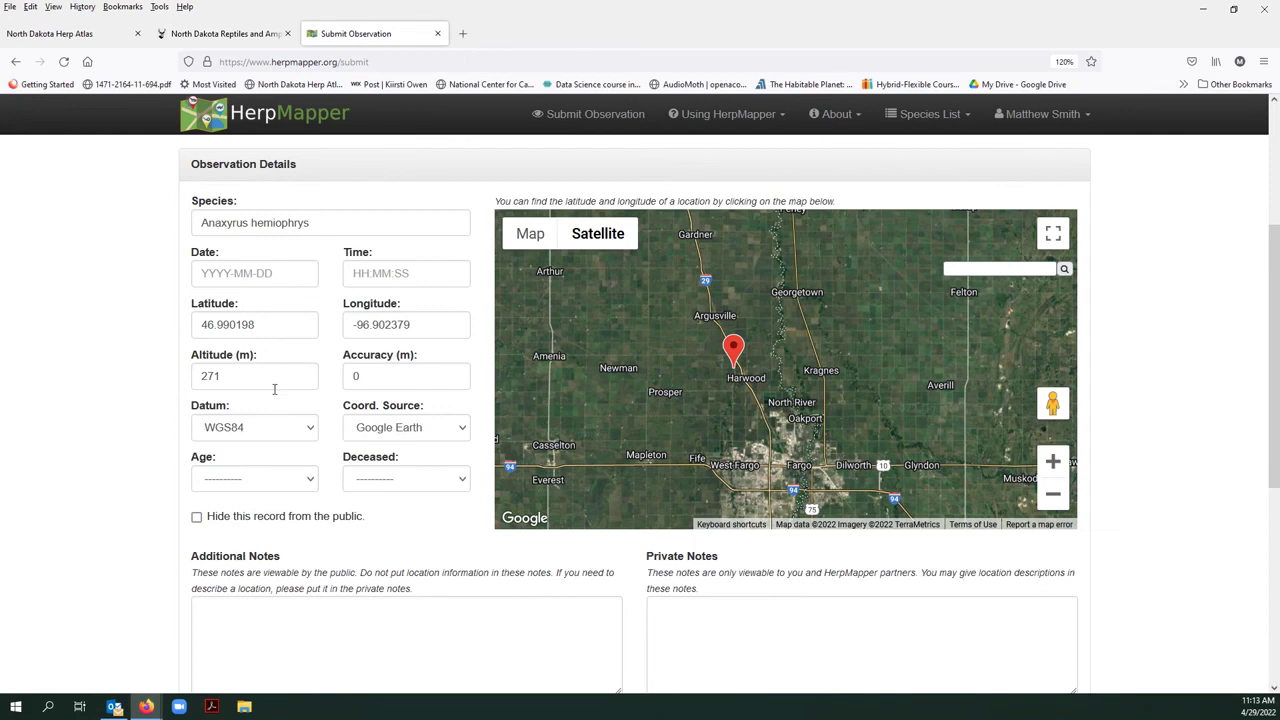
Set the animal's age to Adult and its deceased status to no
scroll(69, 403, "down", 1)
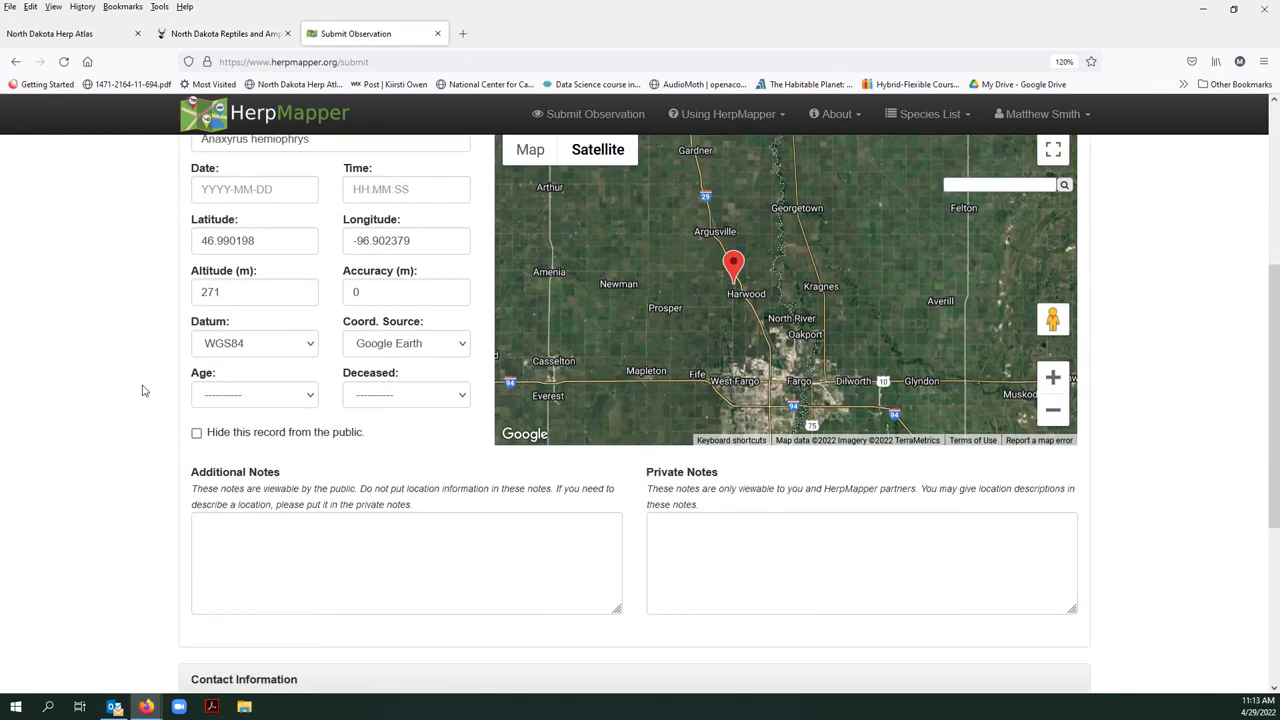
left_click(251, 392)
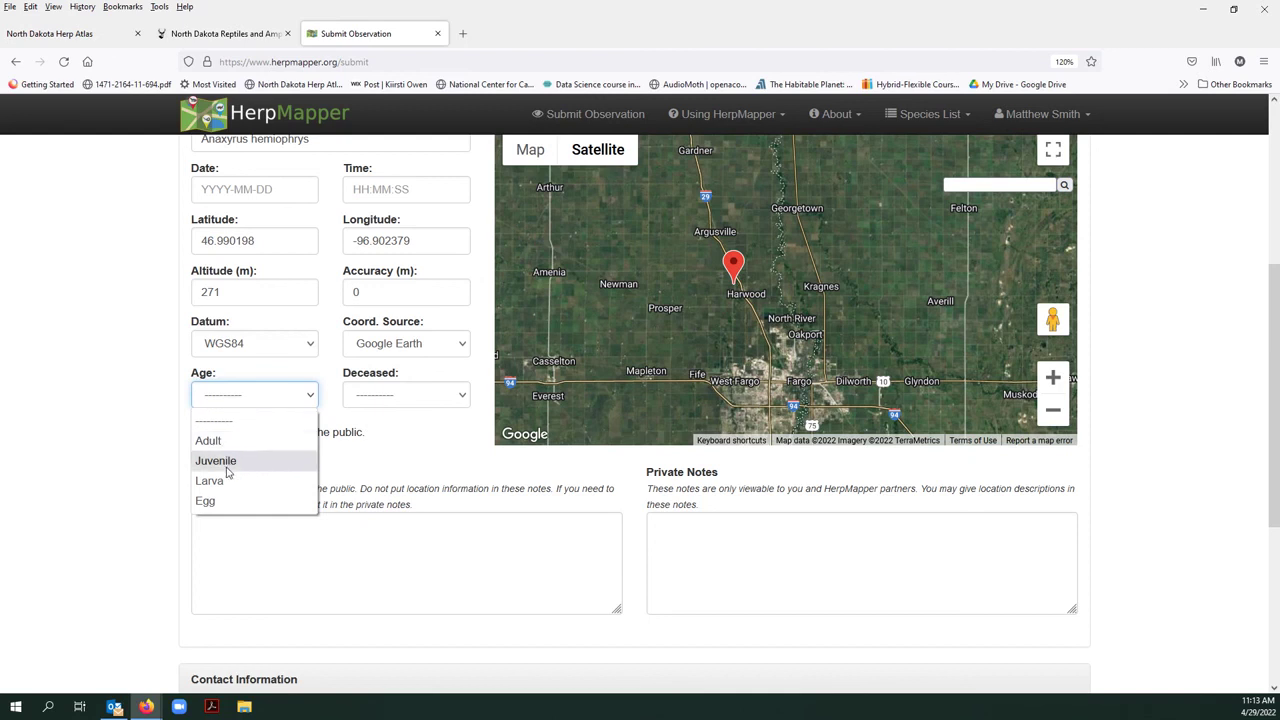
left_click(210, 440)
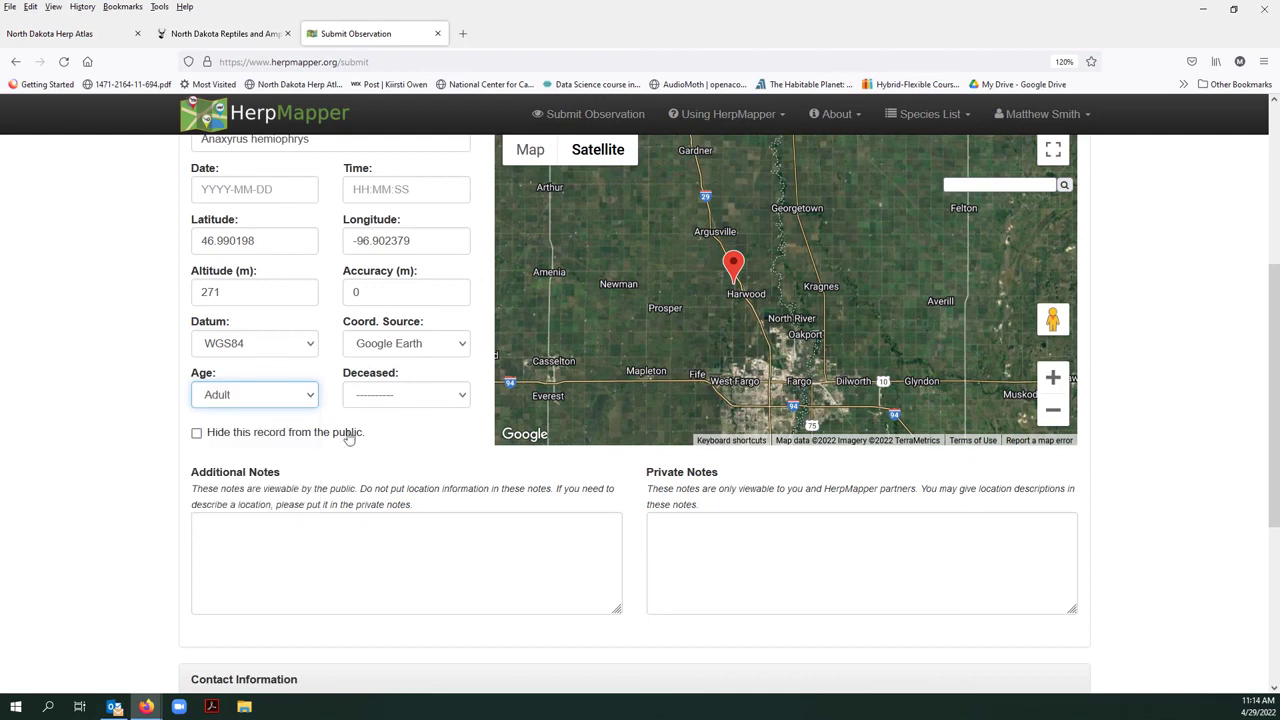
left_click(380, 396)
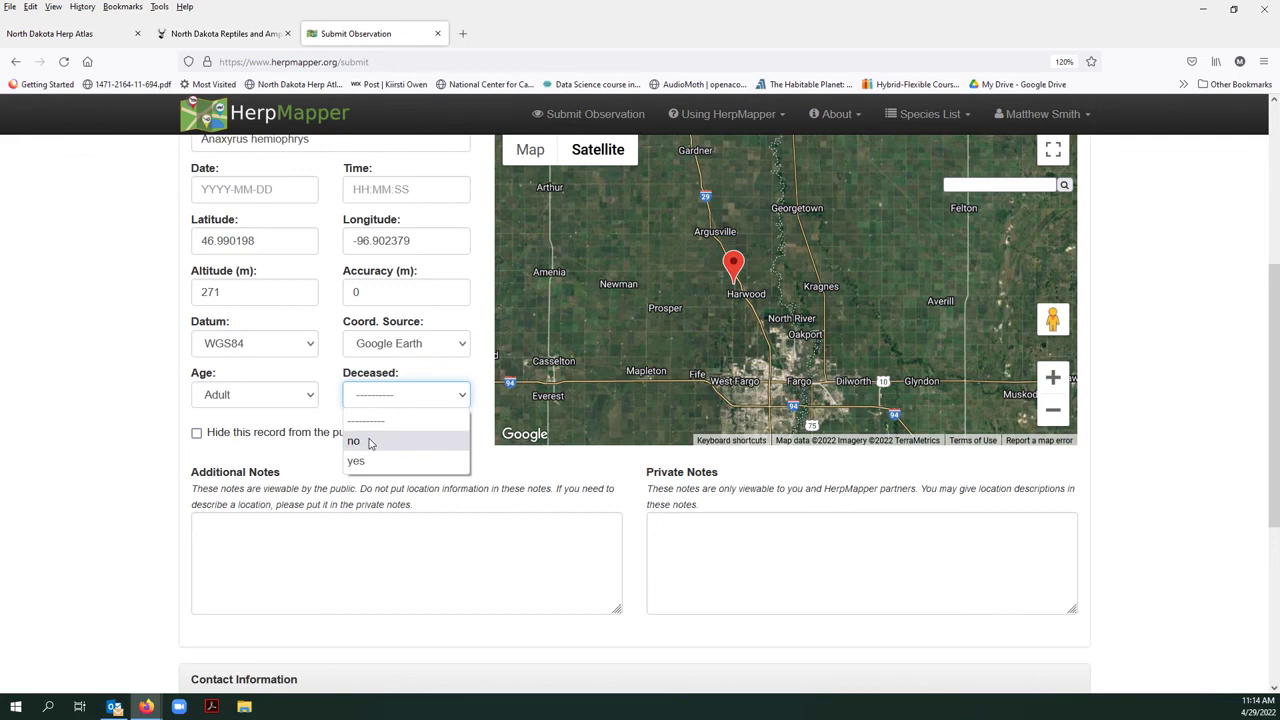
left_click(371, 442)
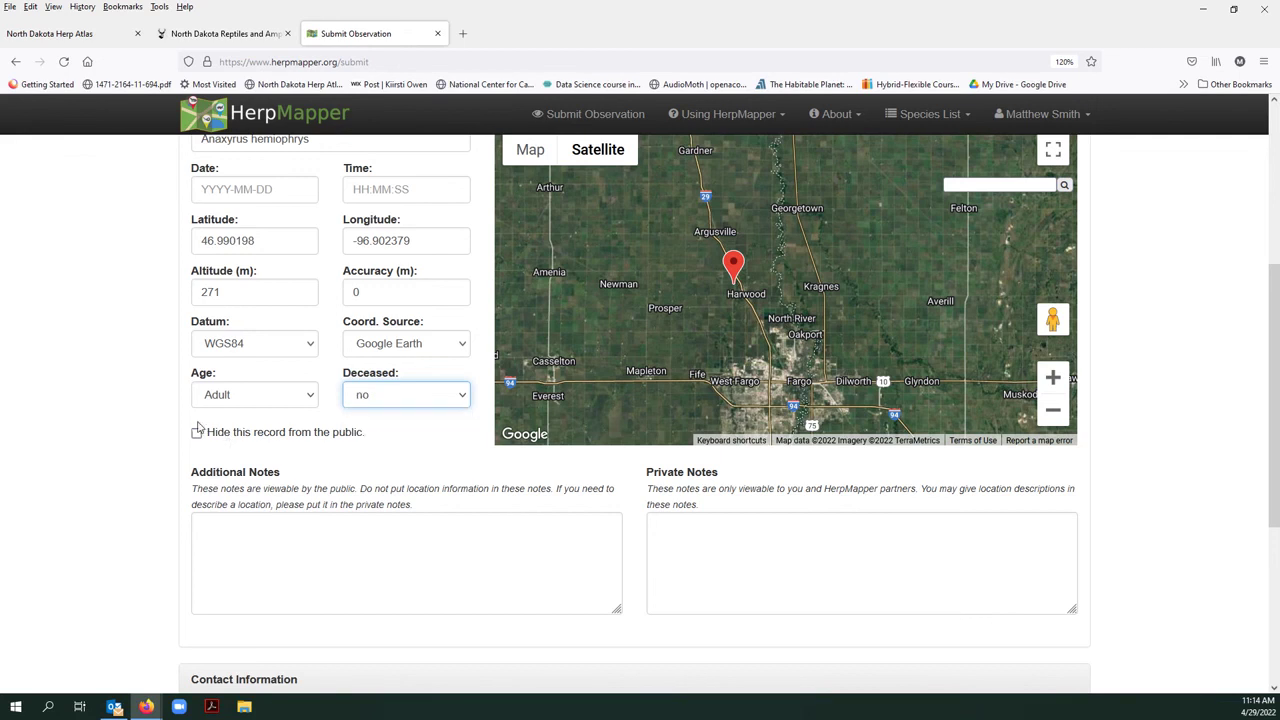
Review the public and private notes fields, contact information, certification and terms checkboxes, voucher photo and observation details
scroll(138, 412, "down", 1)
left_click(264, 442)
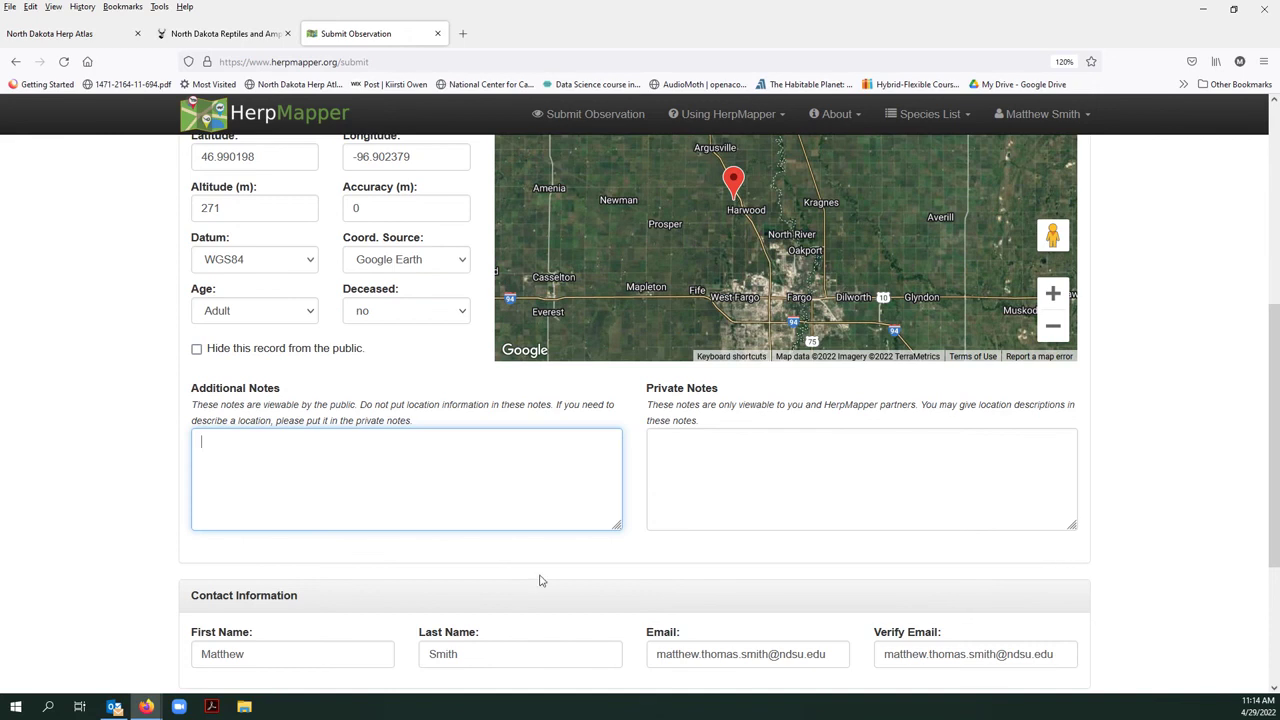
left_click(665, 466)
left_click(276, 455)
scroll(366, 582, "down", 3)
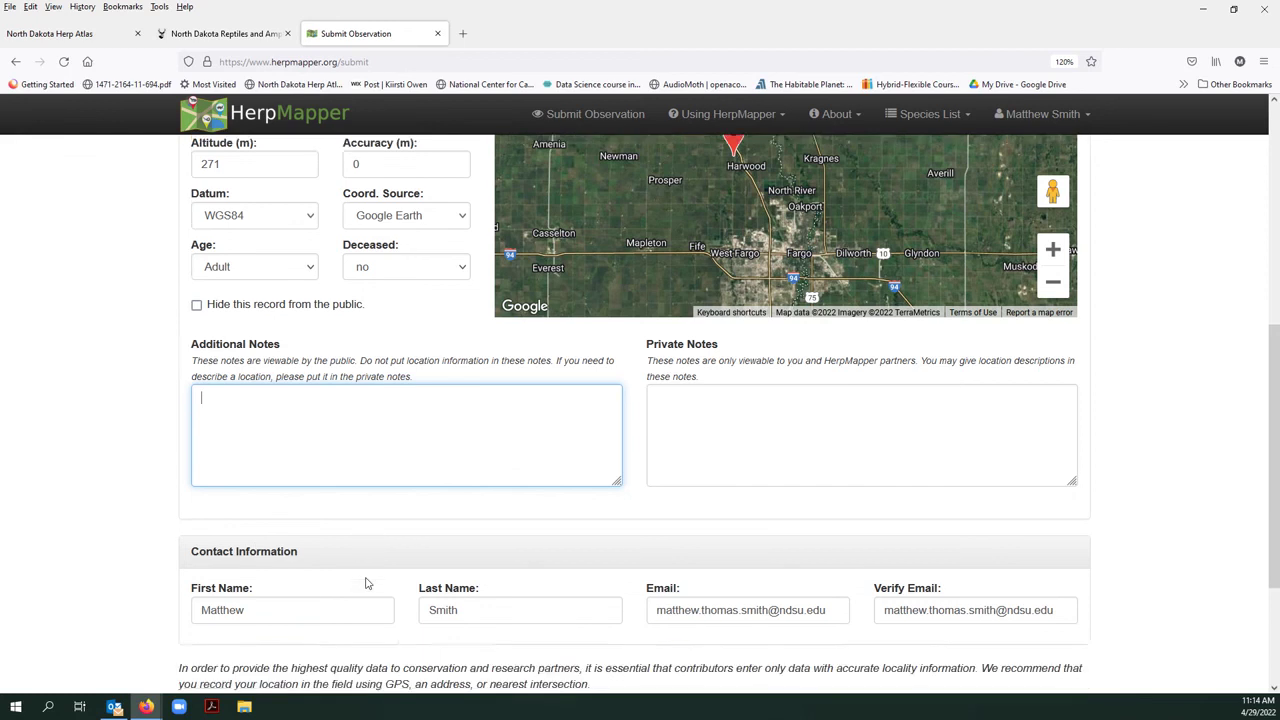
left_click(236, 322)
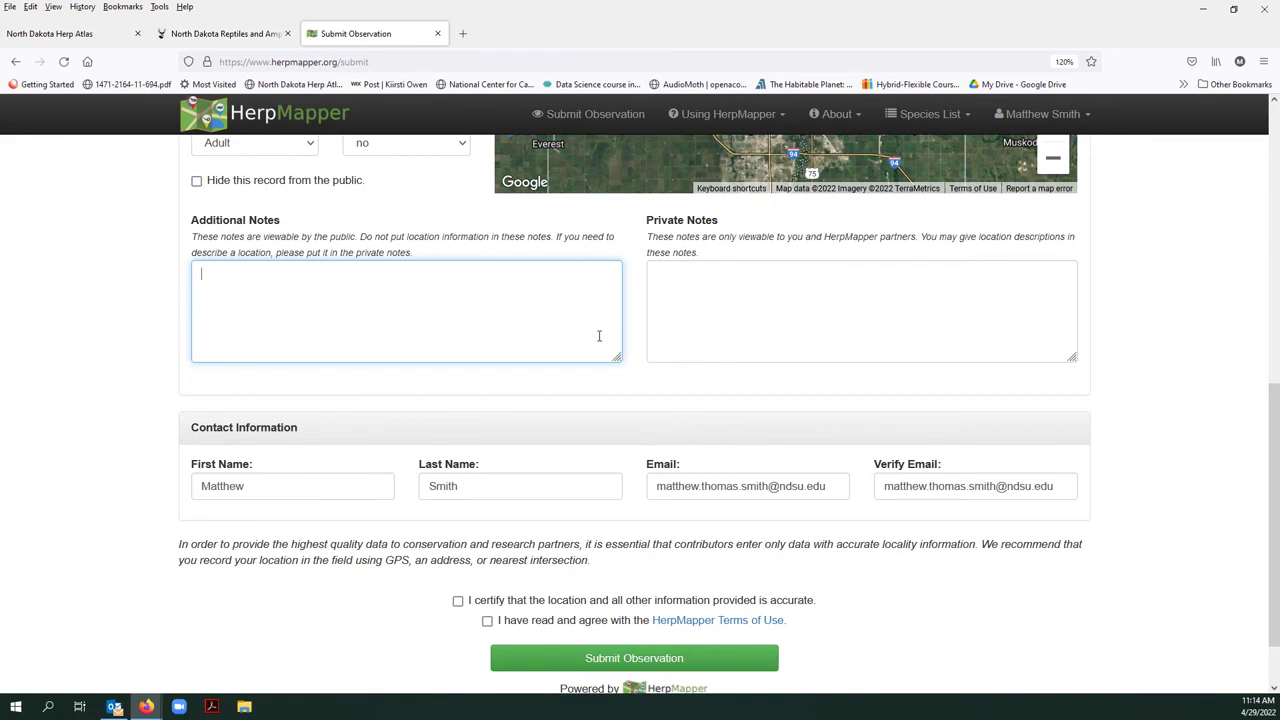
scroll(611, 386, "down", 2)
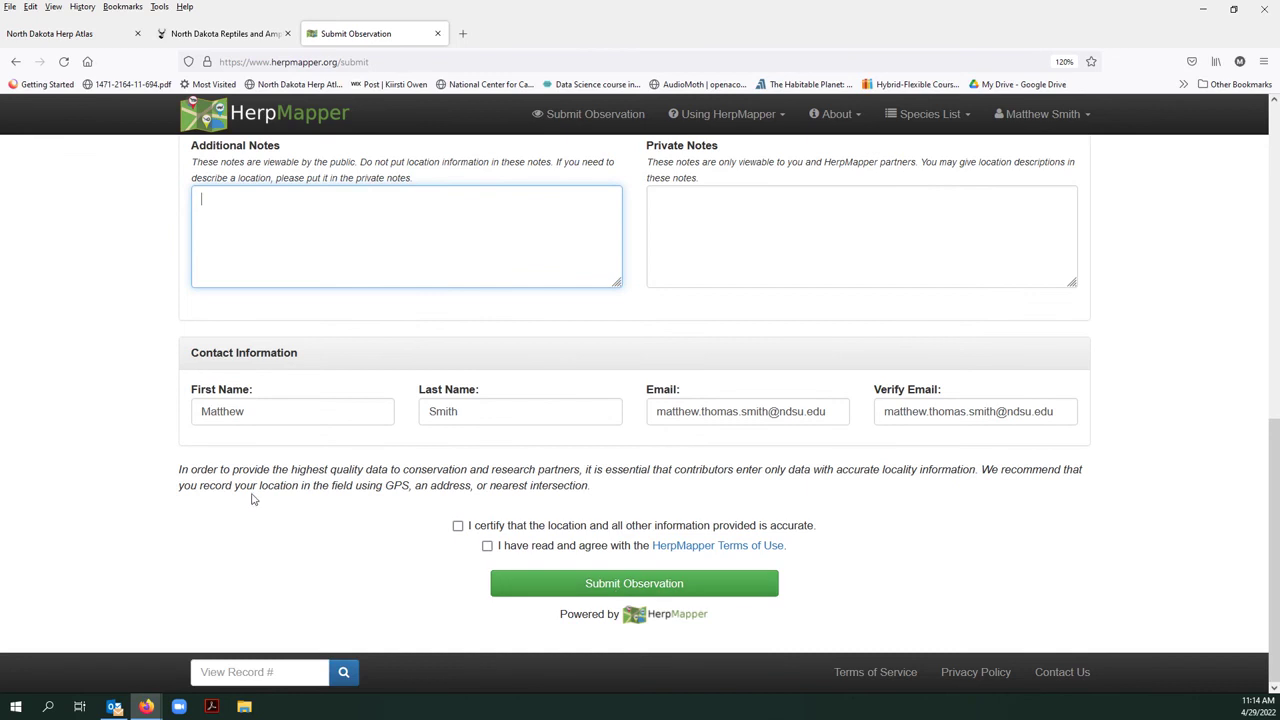
scroll(251, 494, "up", 6)
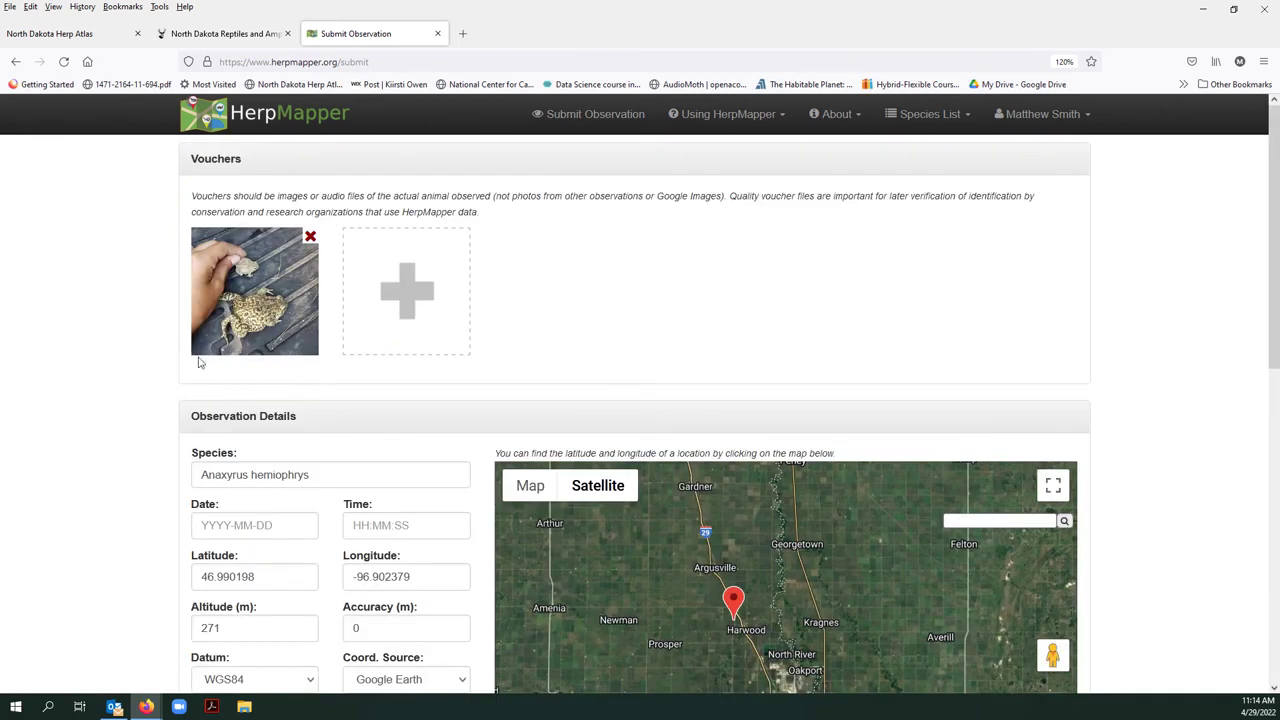
scroll(185, 355, "down", 3)
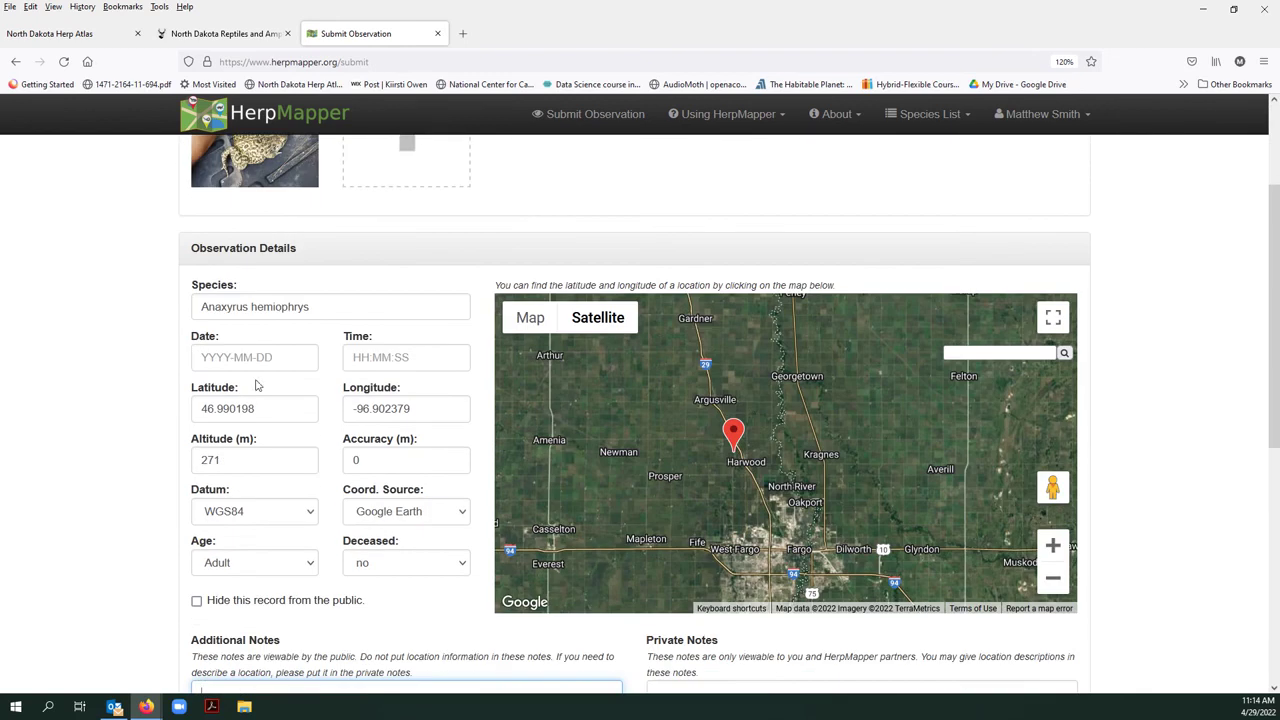